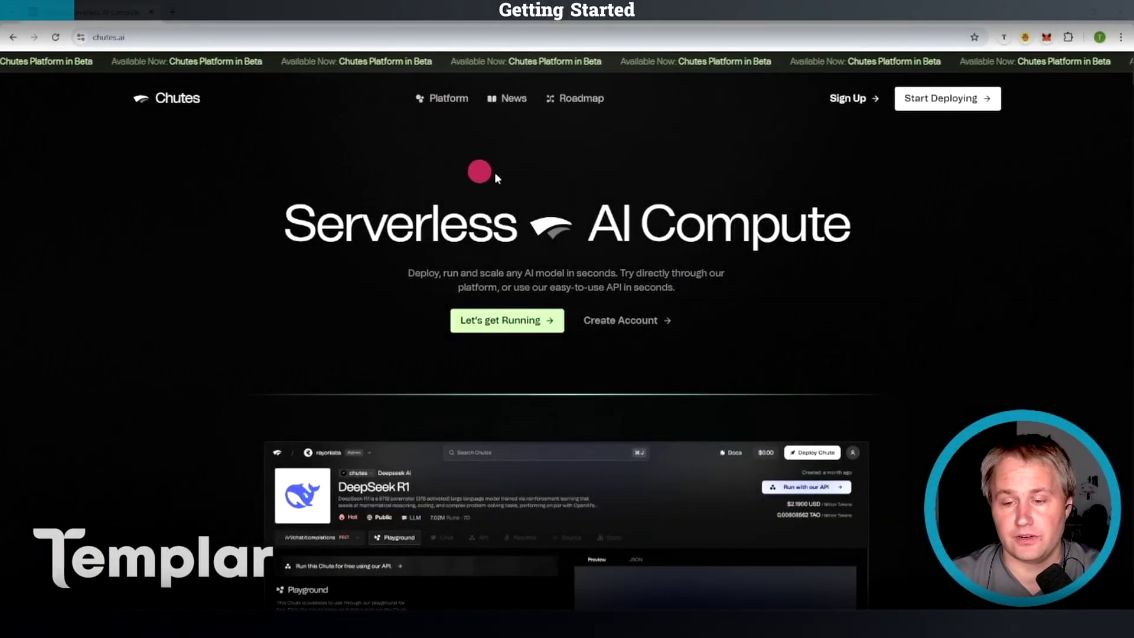
- Sign up for a new Chutes account with a username and saved fingerprint
click(848, 99)
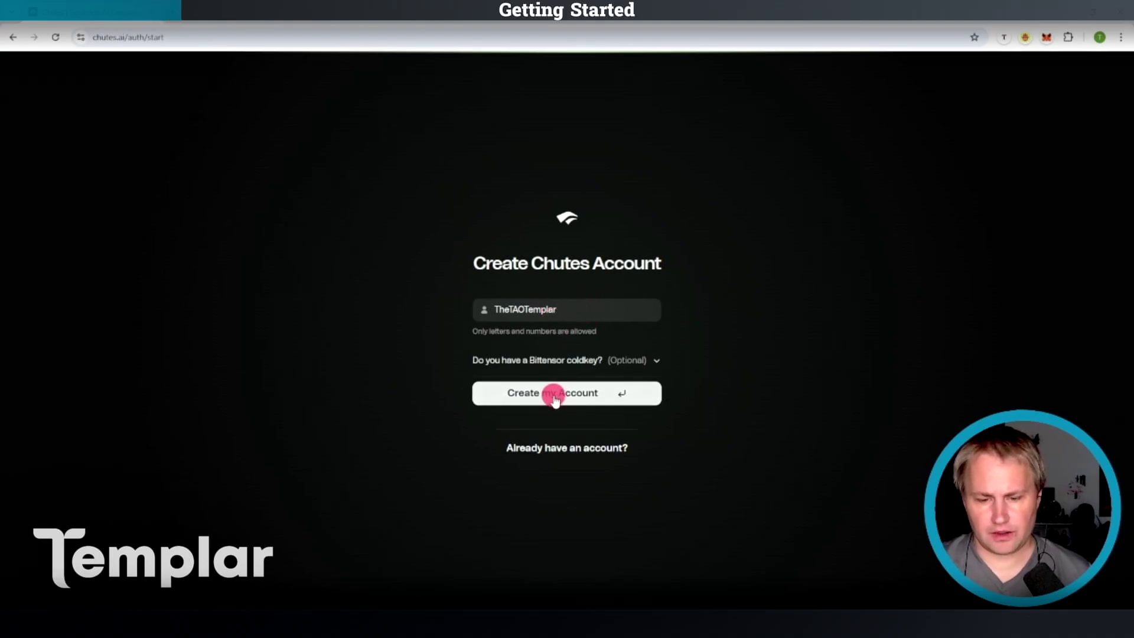
click(555, 396)
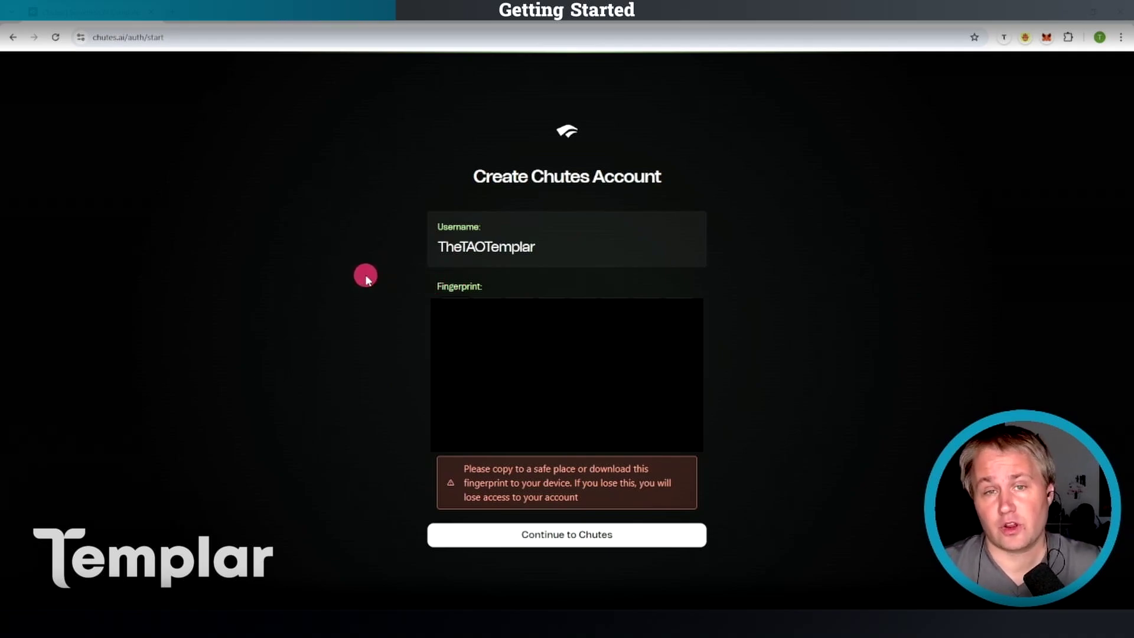
click(546, 540)
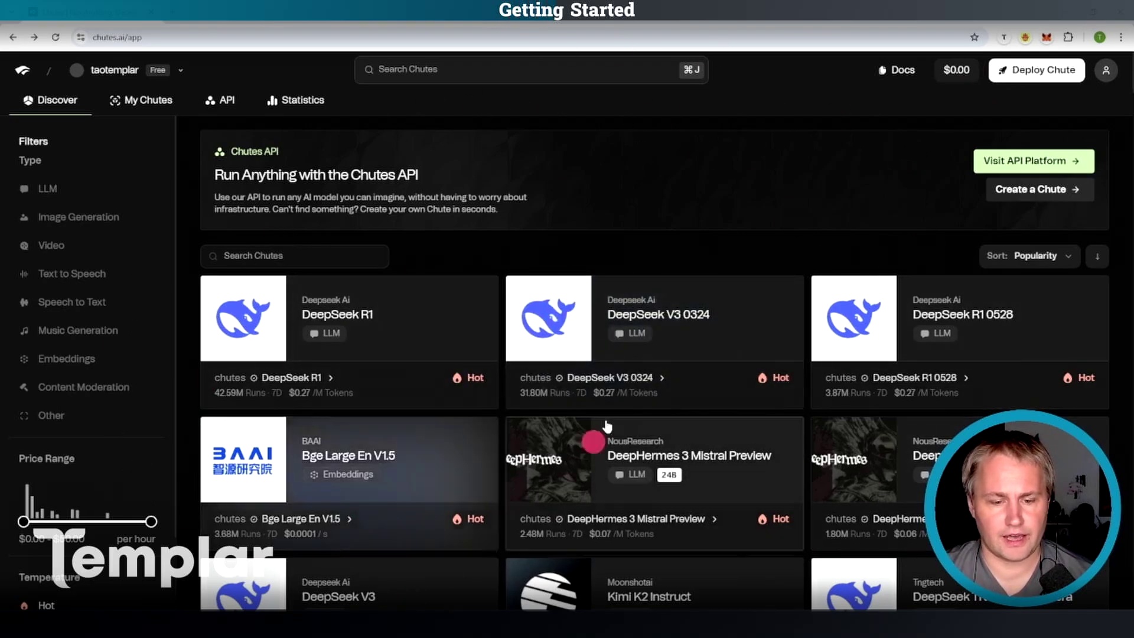
- Choose a TAO top-up for the $0.00 Chutes balance
click(958, 70)
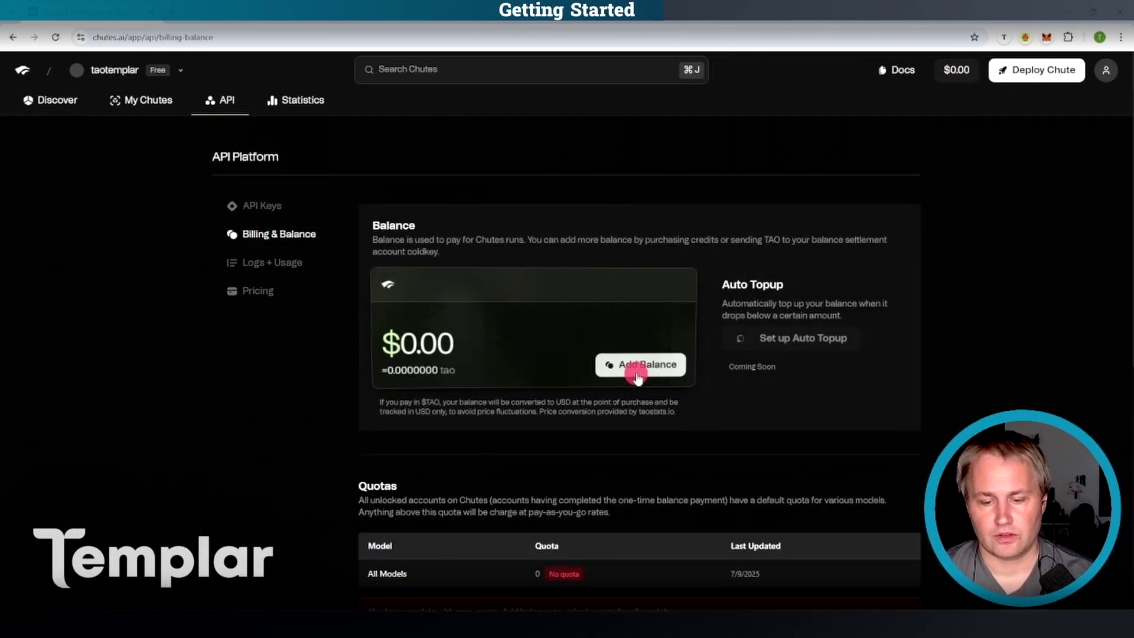
click(636, 367)
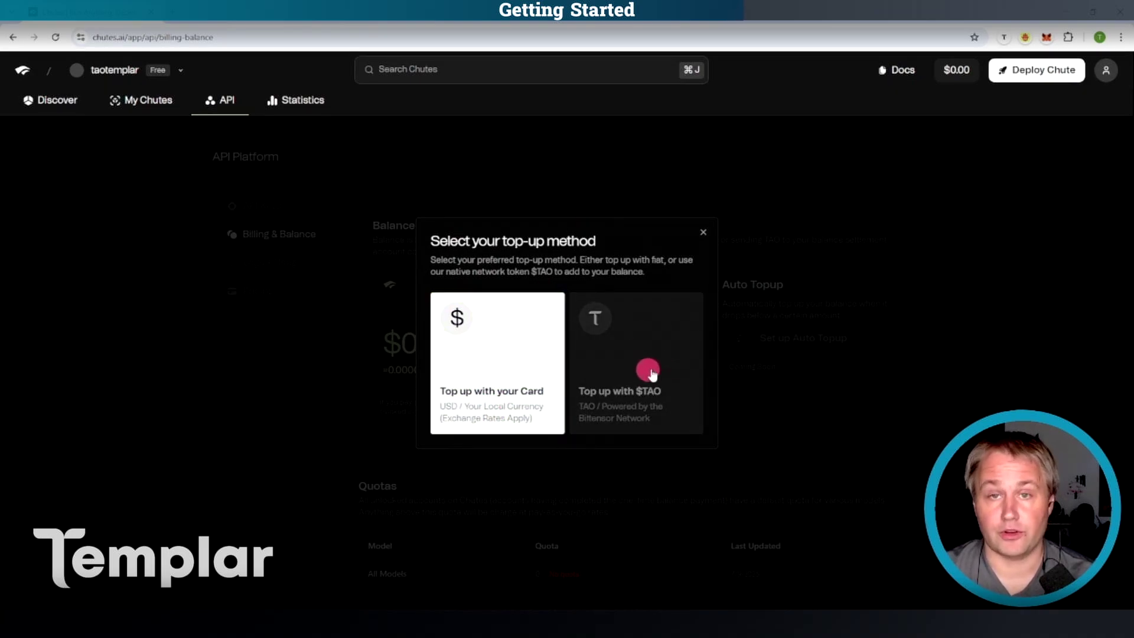
click(673, 354)
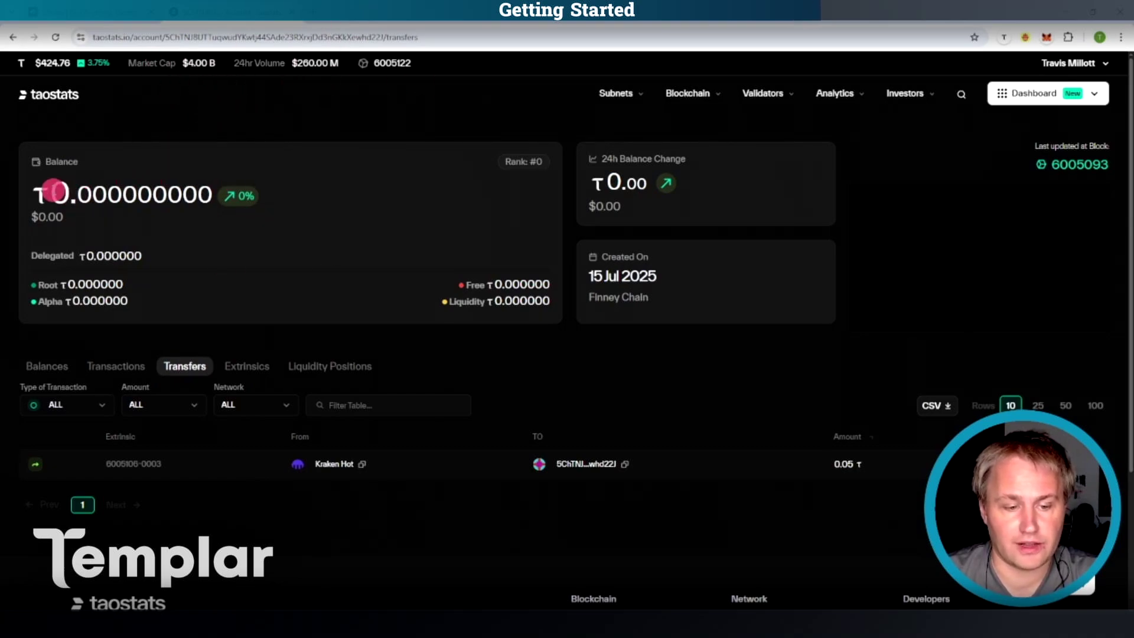
- Review the taostats account's zero TAO balance, its extrinsics and its subnet balances
drag(52, 193, 177, 193)
click(159, 190)
click(246, 366)
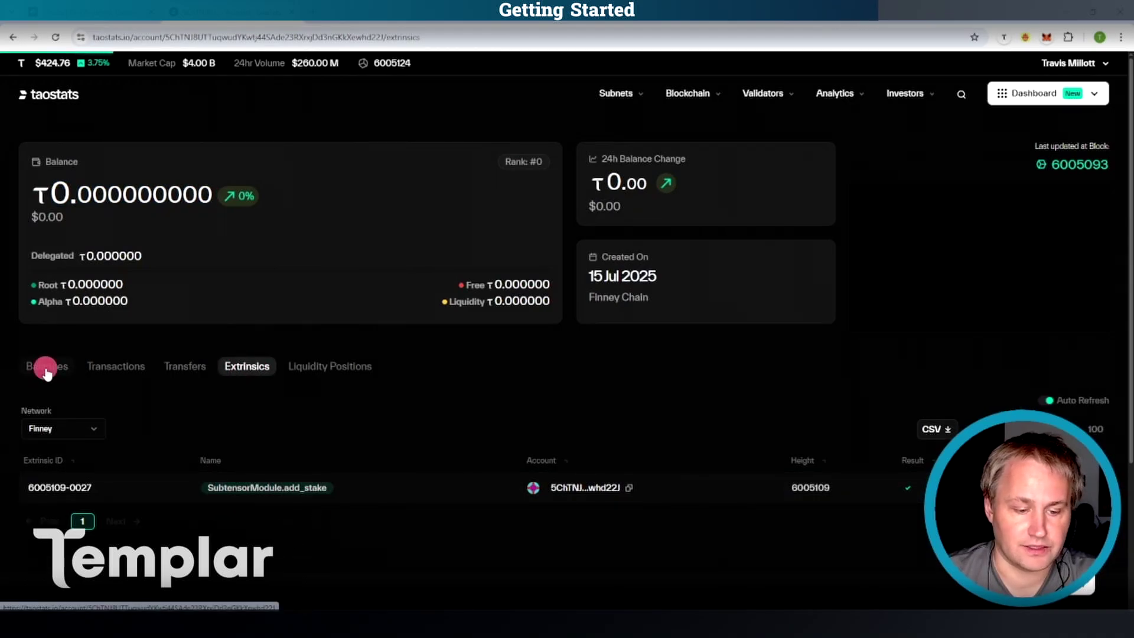
click(46, 370)
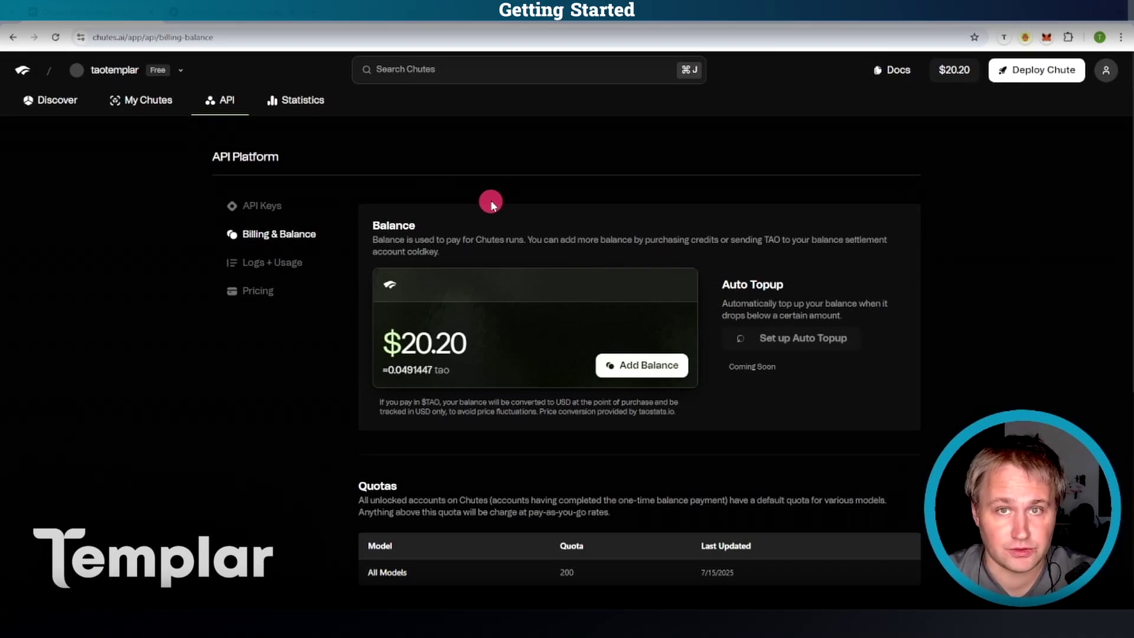
key(ctrl+Tab)
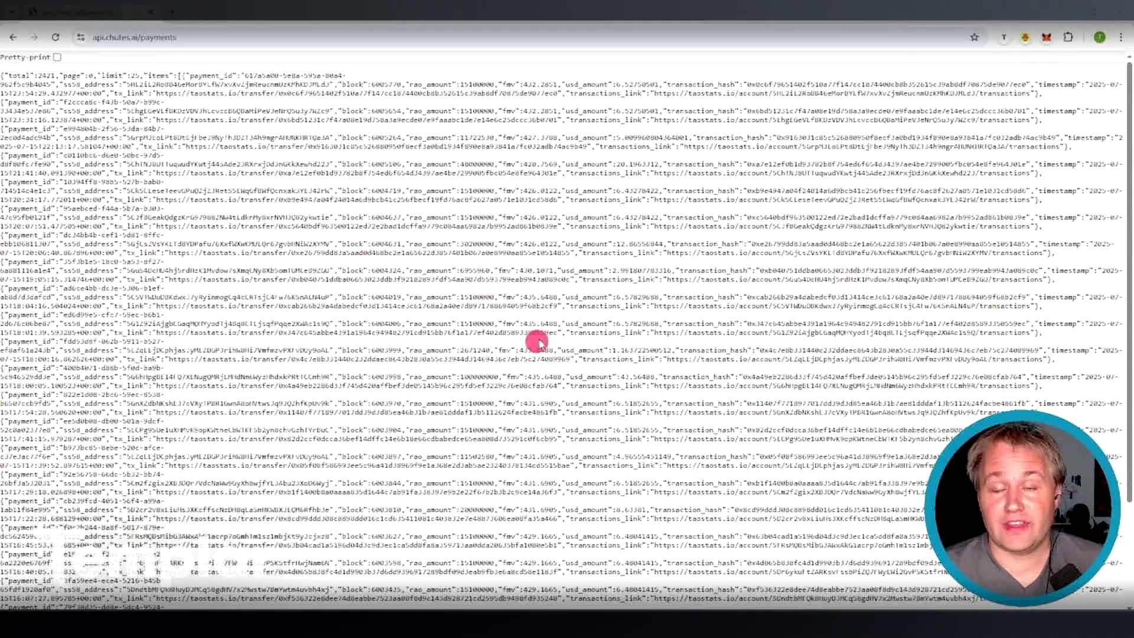
click(162, 39)
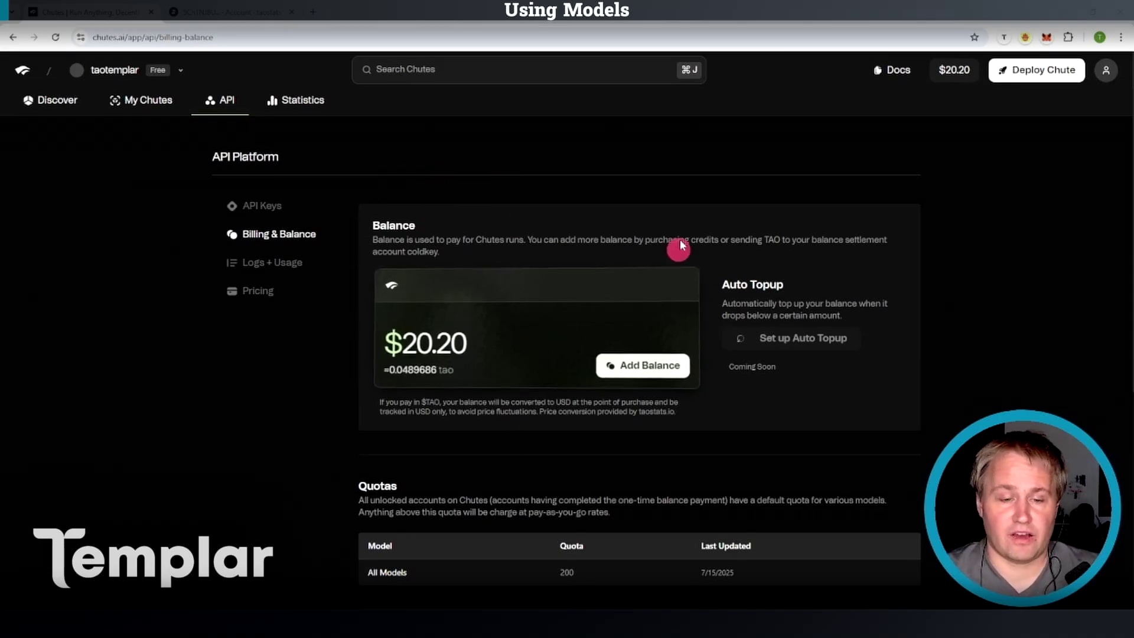
- Open Kimi K2 Instruct, read its chat reply comparing it with DeepSeek, then open its Playground
click(54, 100)
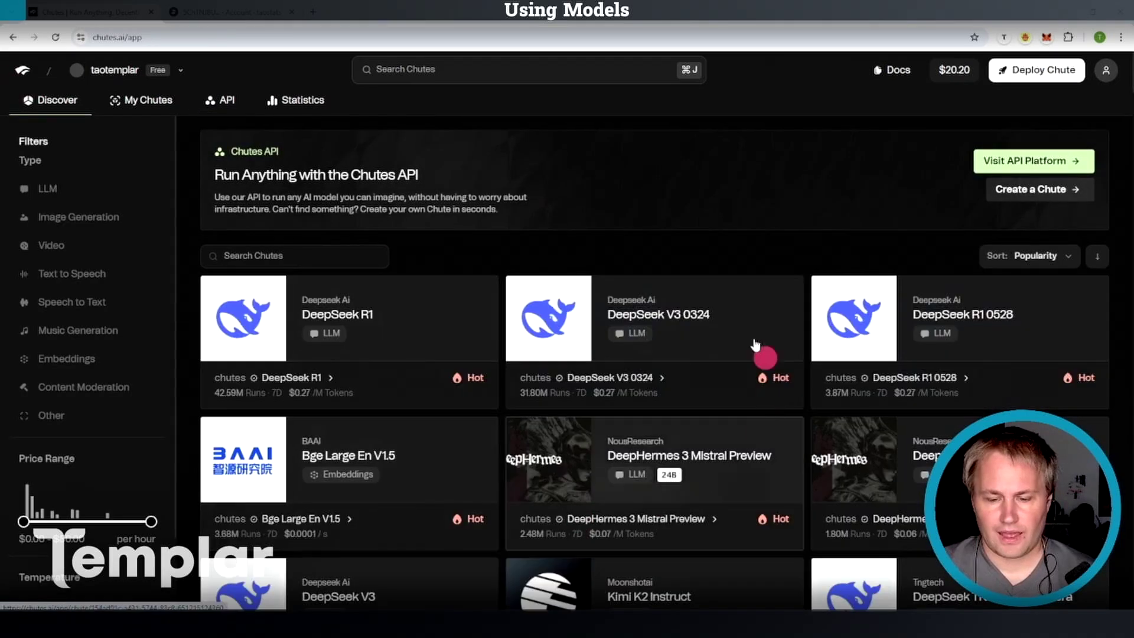
scroll(549, 470, down, 2)
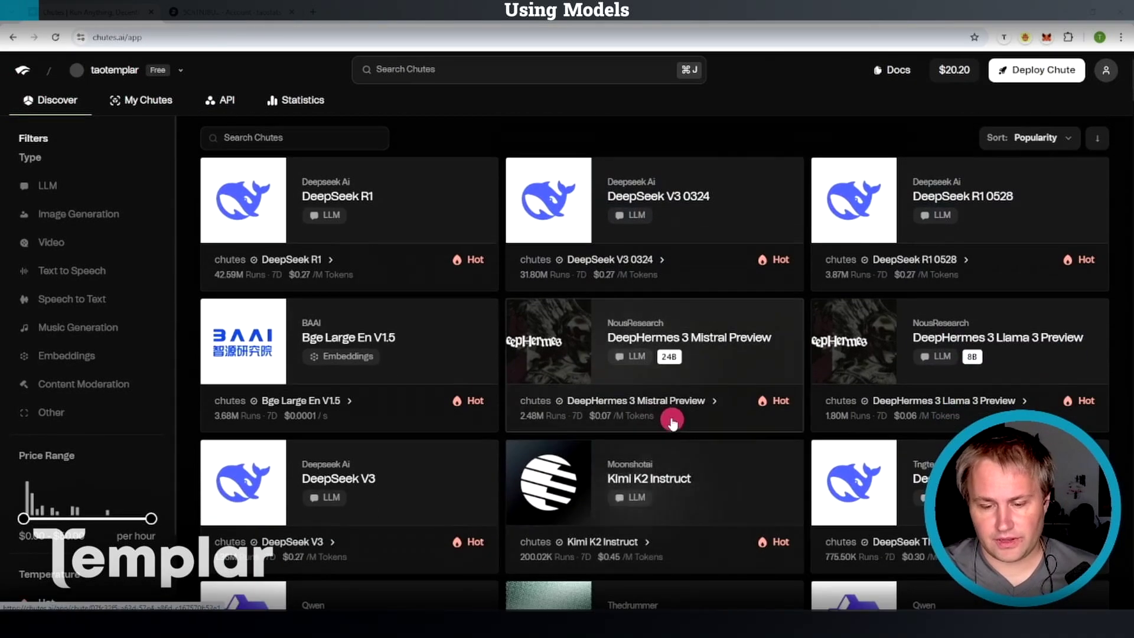
click(656, 483)
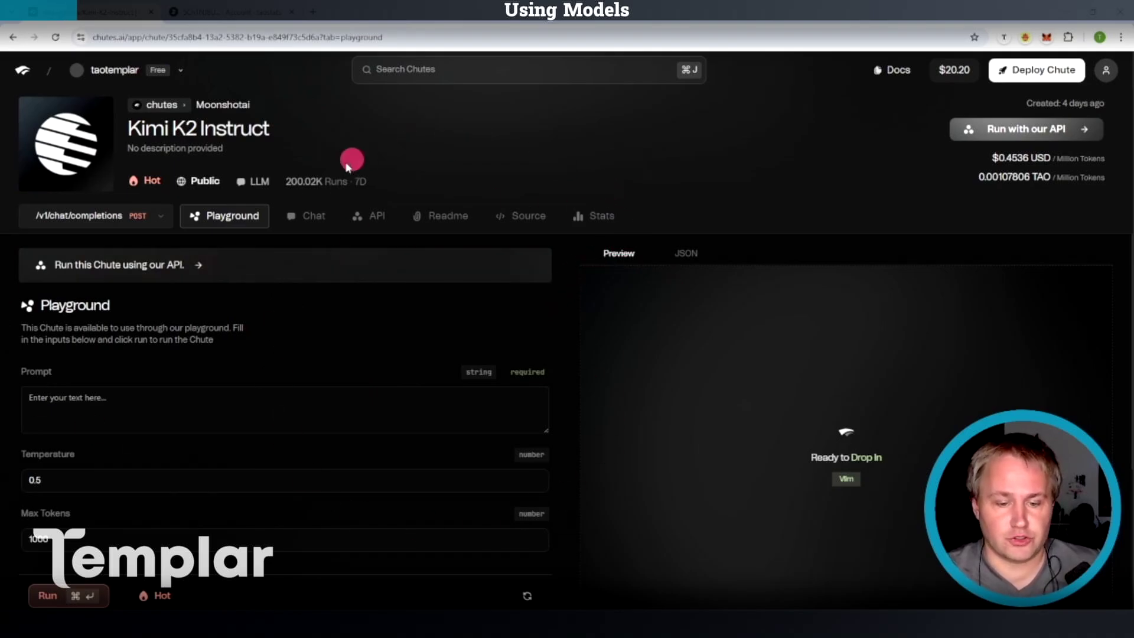
click(314, 215)
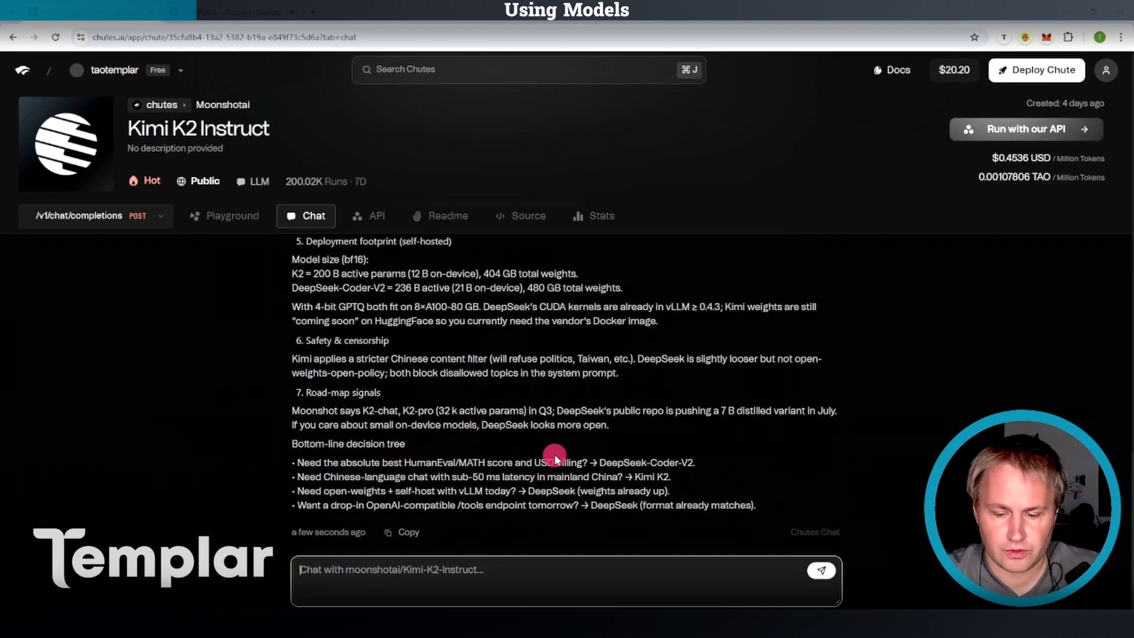
drag(607, 459, 728, 461)
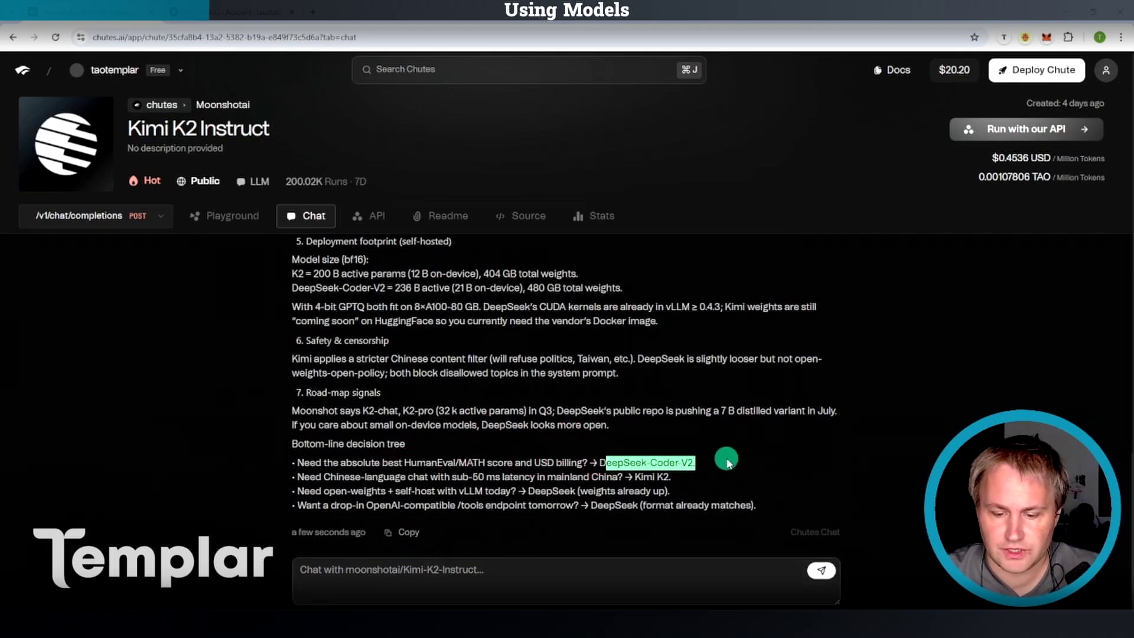
click(628, 496)
click(232, 214)
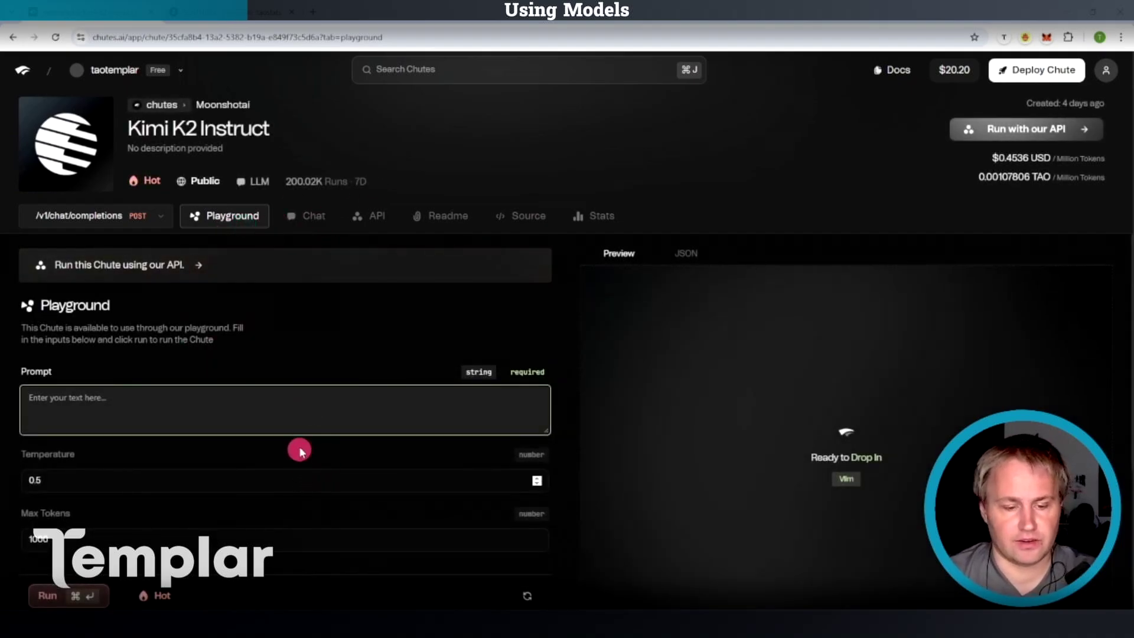
- Run Kimi K2 Instruct on a best-inference-provider prompt and show the raw JSON output
click(300, 408)
text(what is the best inference provider available right now)
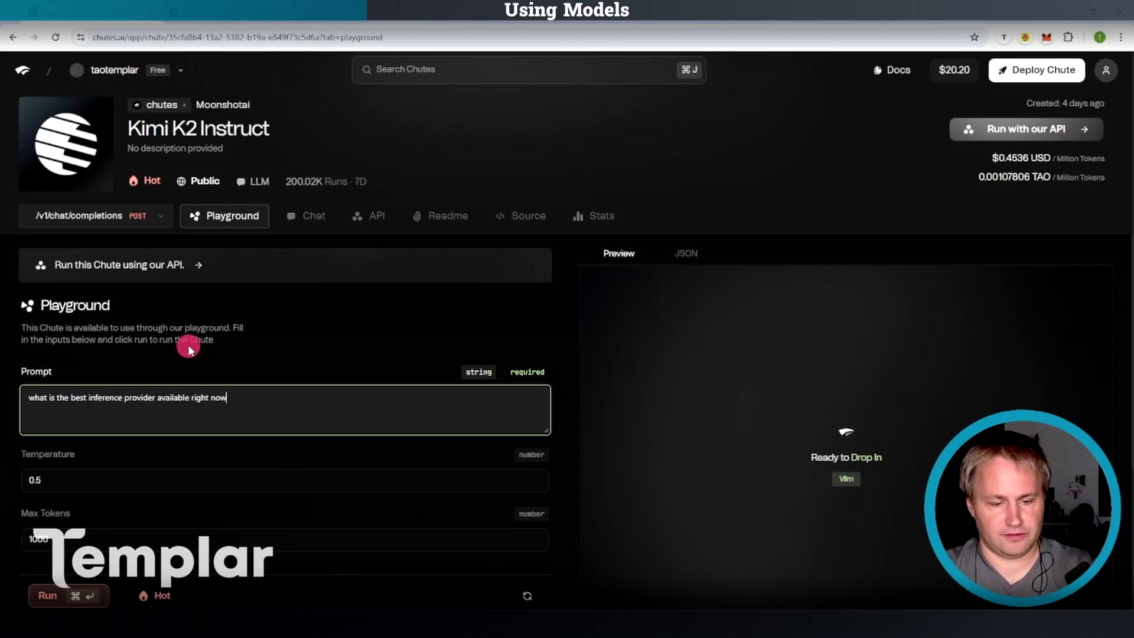
text(?)
key(super+Return)
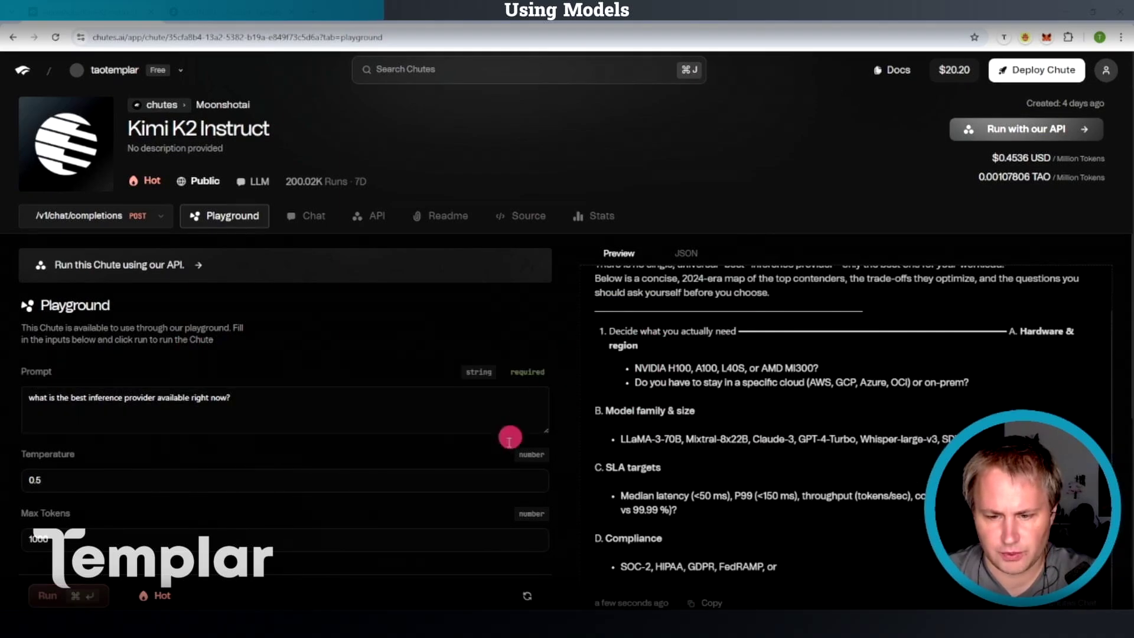
scroll(549, 425, down, 5)
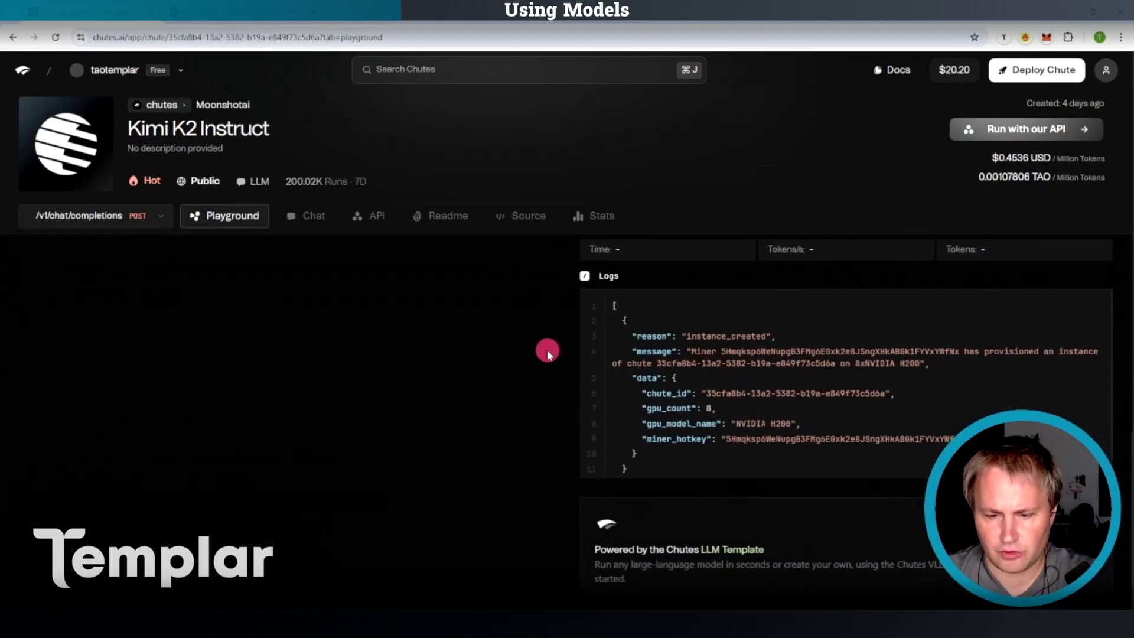
scroll(700, 372, down, 1)
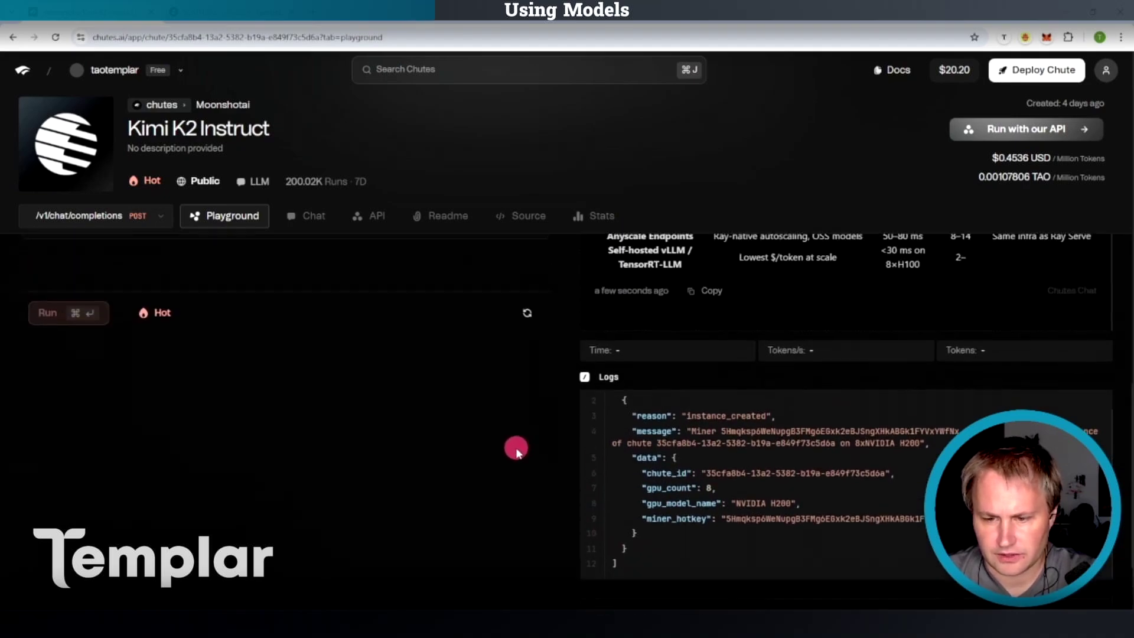
scroll(576, 442, down, 4)
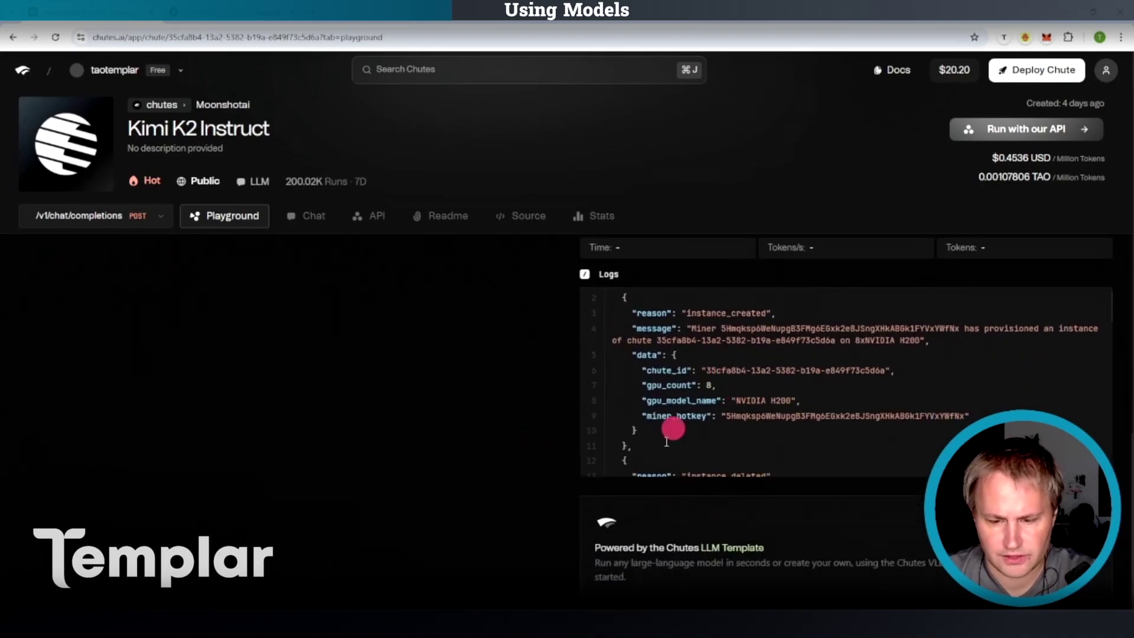
scroll(753, 407, down, 5)
scroll(762, 416, down, 3)
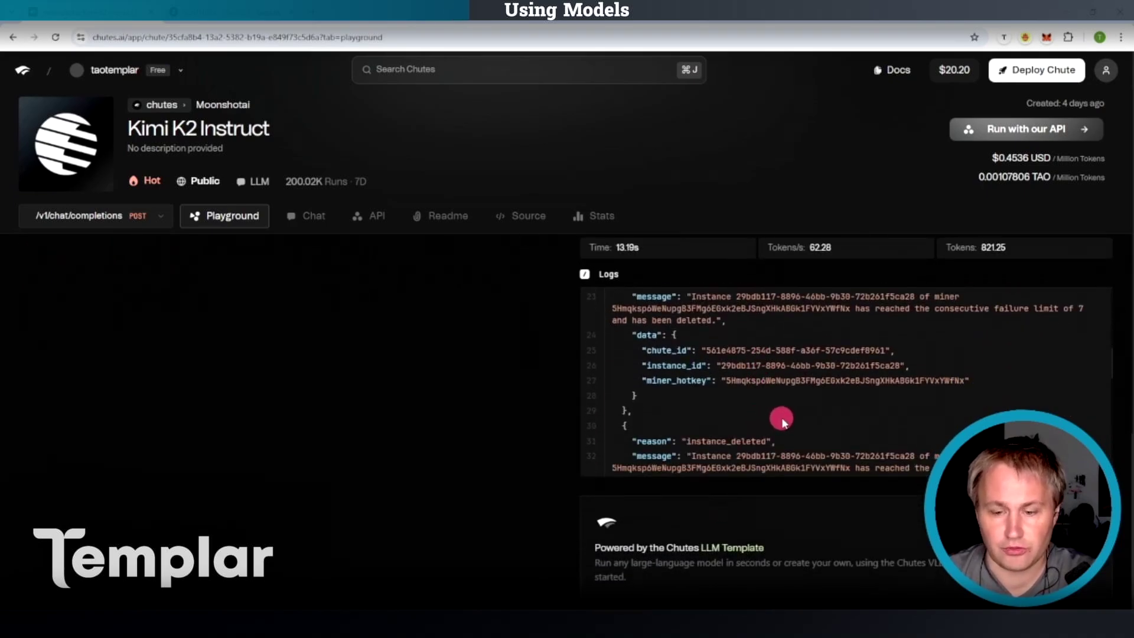
scroll(782, 419, up, 8)
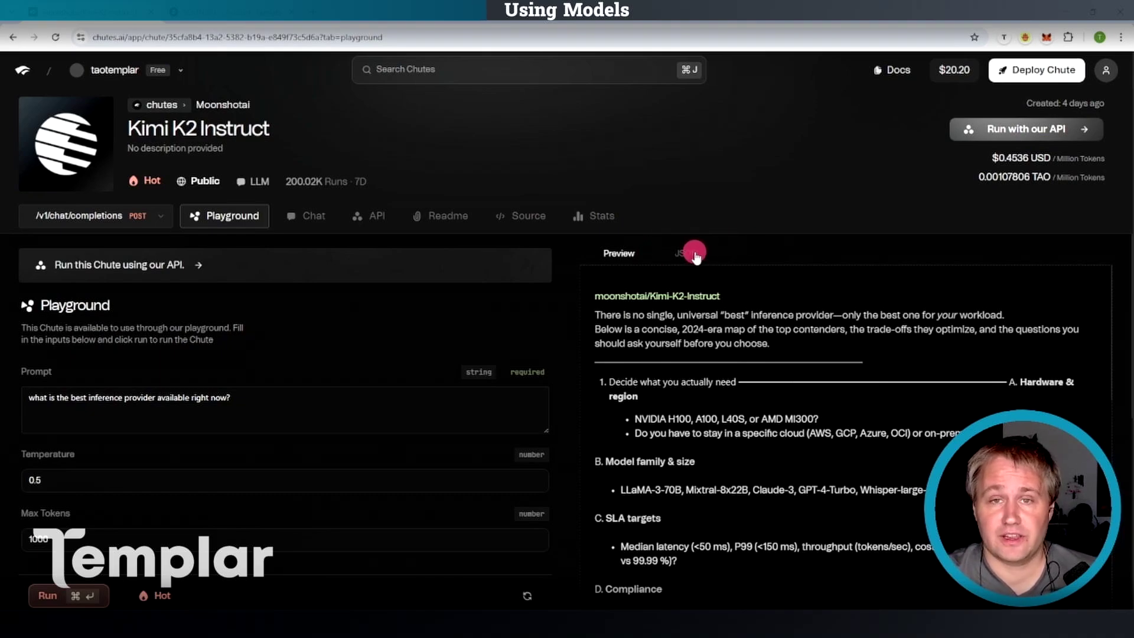
click(695, 255)
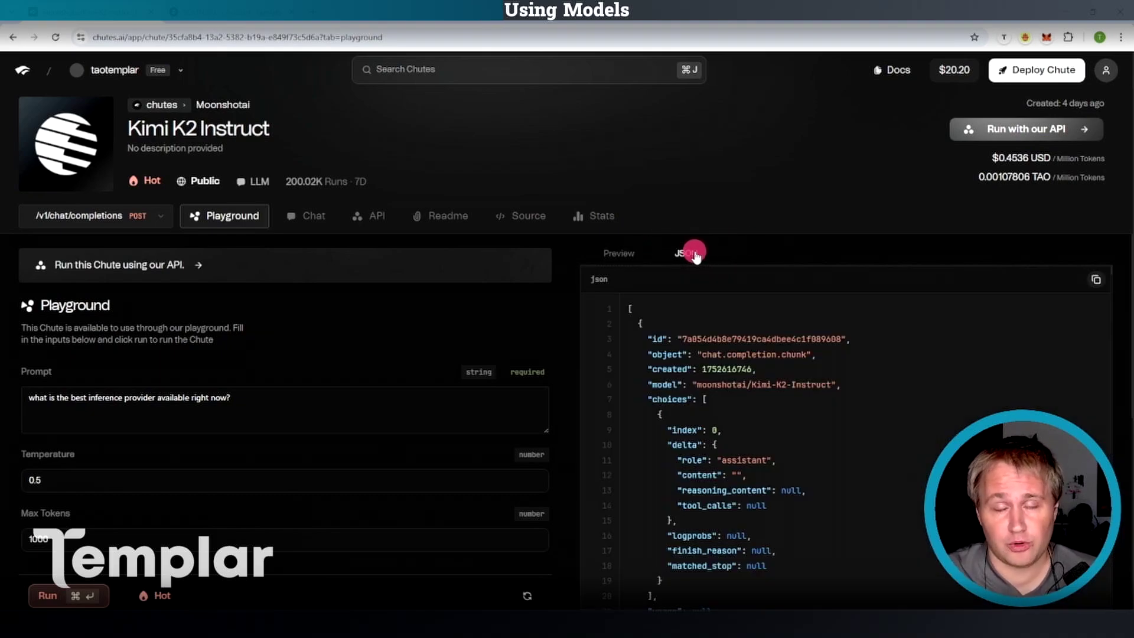
scroll(824, 390, down, 8)
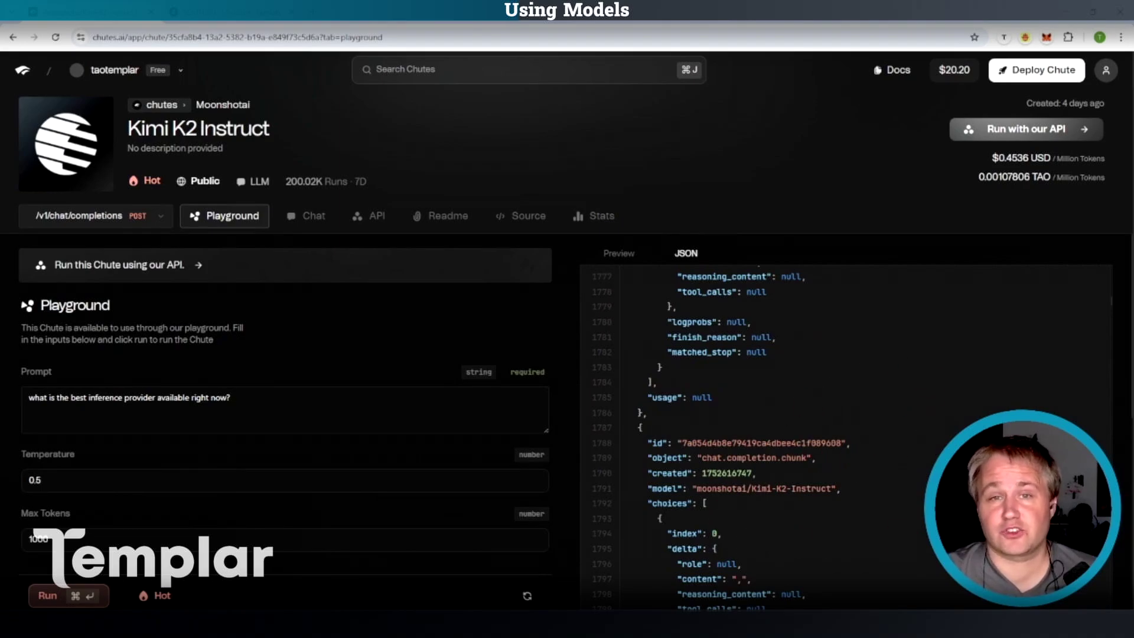
scroll(895, 382, down, 8)
scroll(926, 422, down, 3)
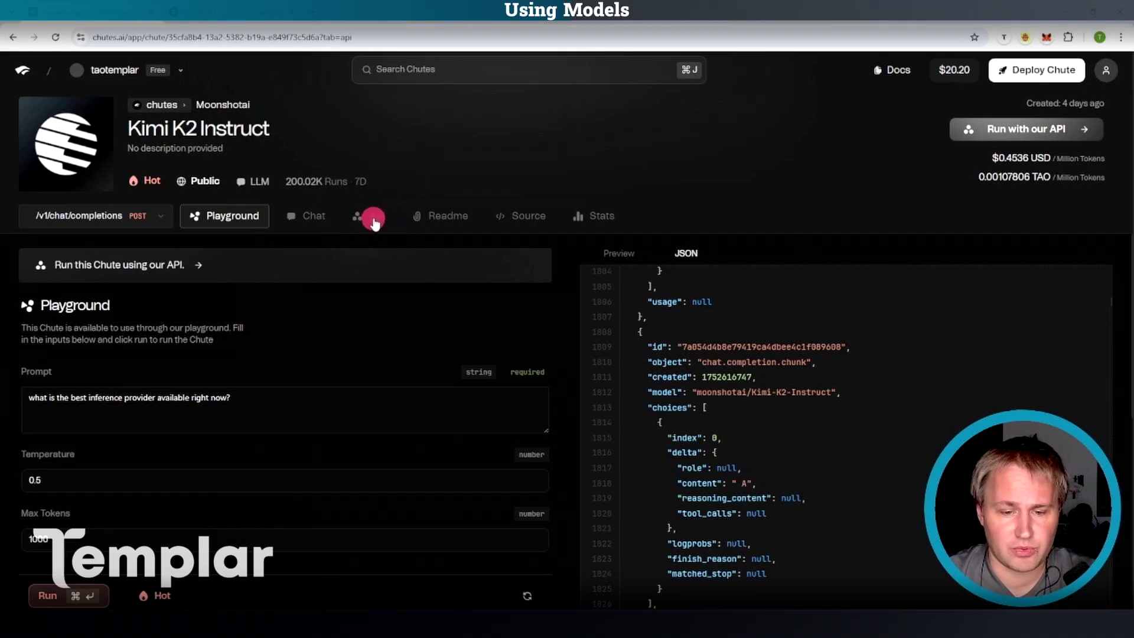
- Check Kimi K2 Instruct's API usage and Stats charts, then return to Discover
click(373, 216)
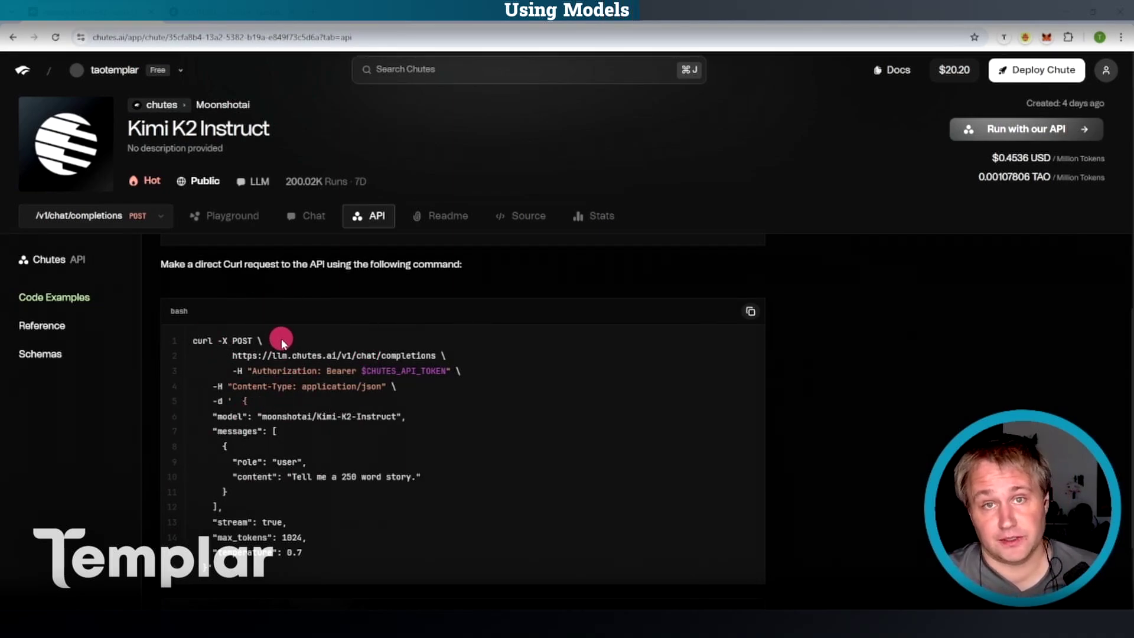
click(593, 215)
scroll(646, 398, down, 5)
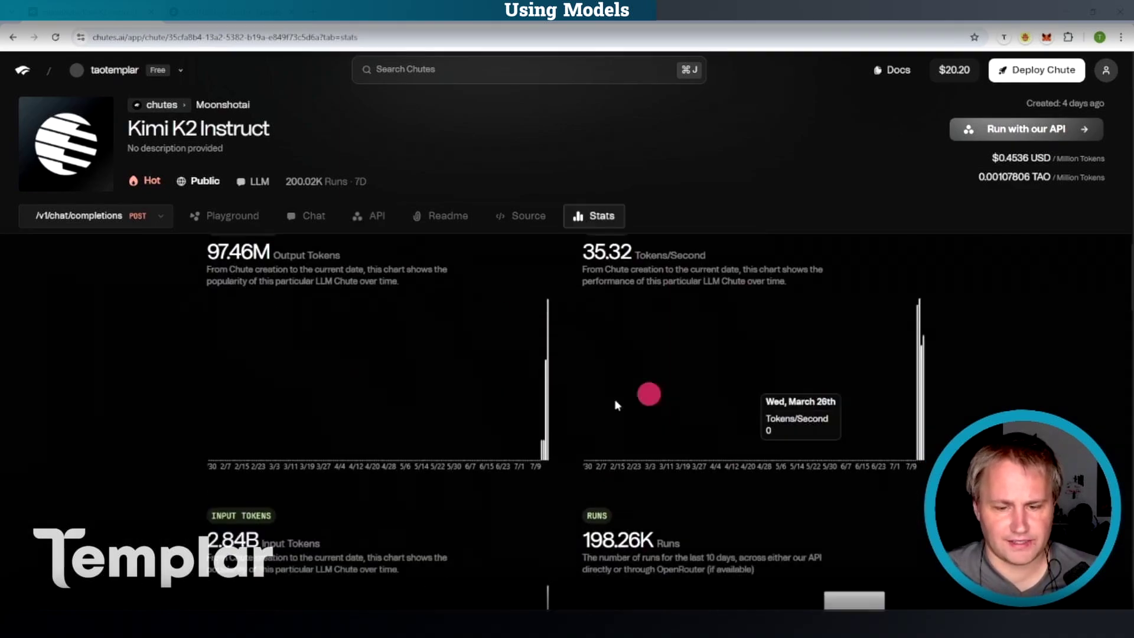
scroll(511, 446, down, 5)
scroll(510, 446, down, 3)
scroll(558, 408, up, 3)
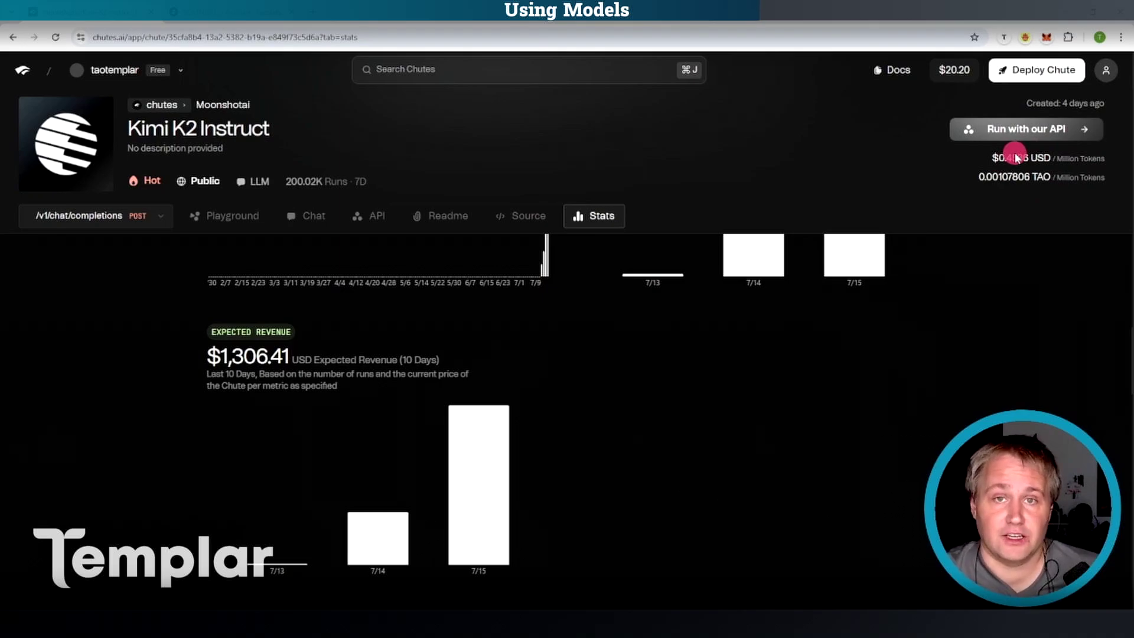
scroll(567, 354, up, 5)
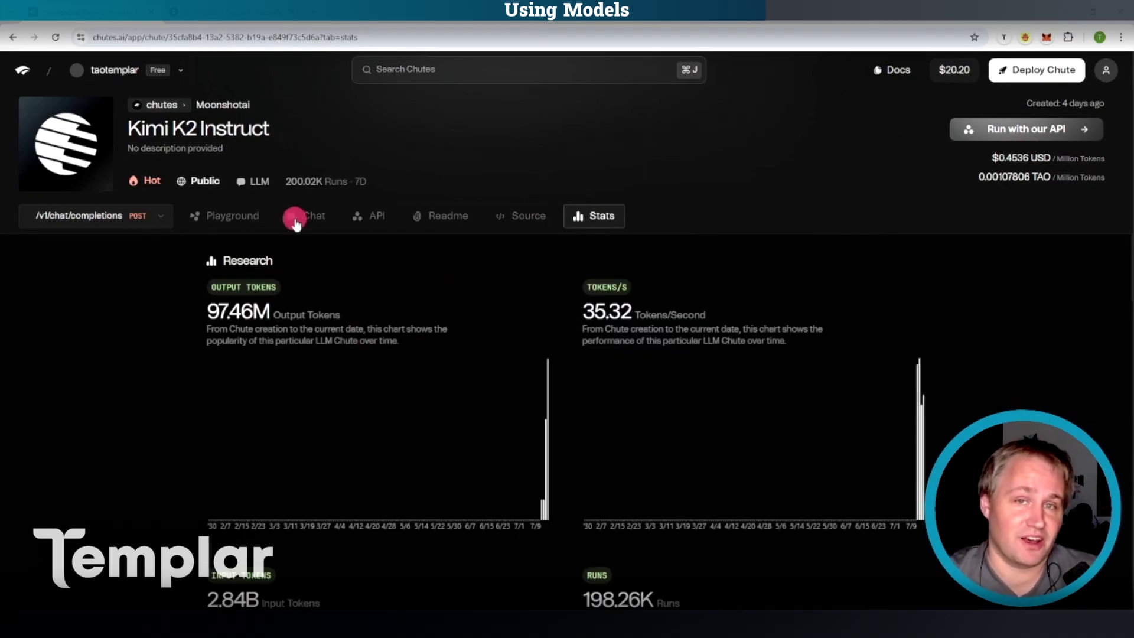
click(22, 70)
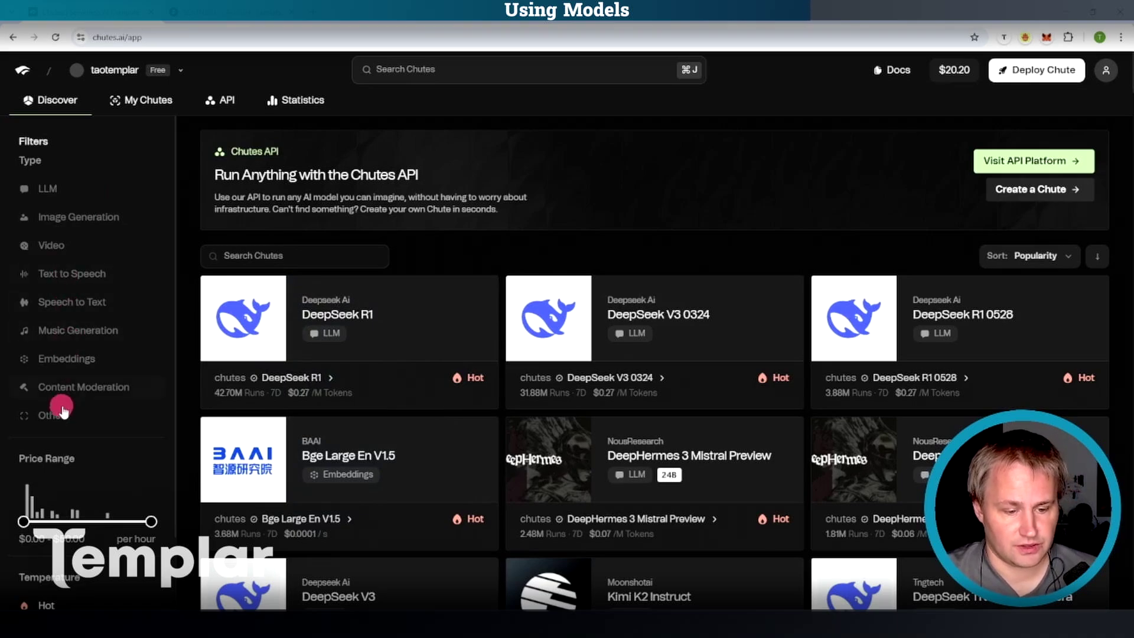
- Generate a Pokémon-by-a-space-fireplace image with Hidream, then filter the catalogue to Video models
click(78, 217)
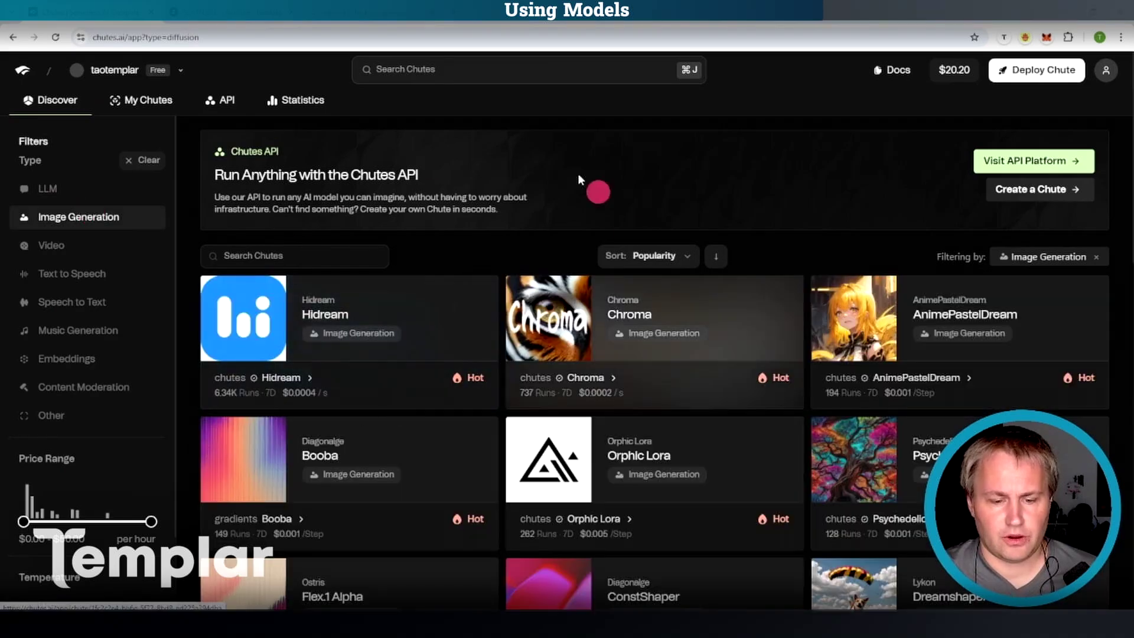
click(402, 317)
text(a pokemon sitting infront of a fireplace in space)
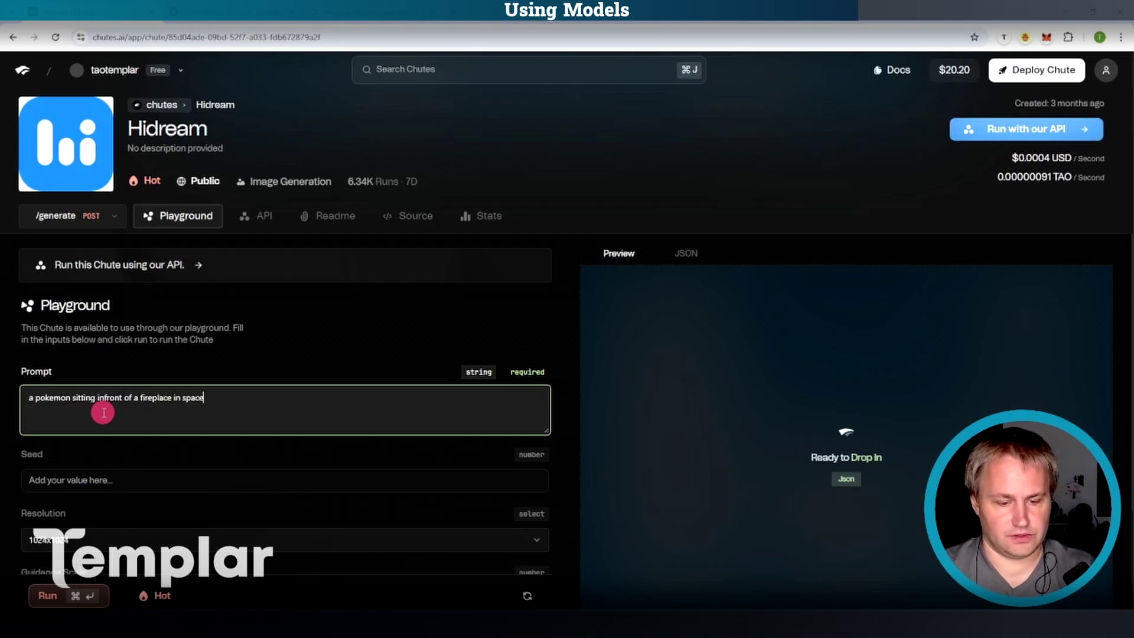
key(super+Return)
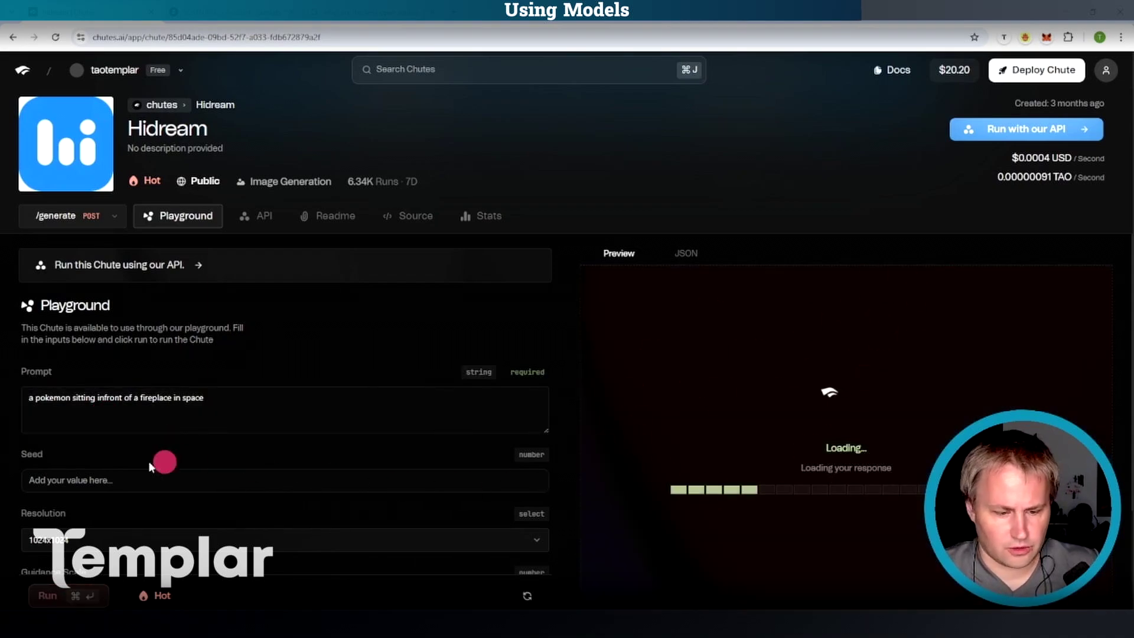
scroll(133, 443, down, 1)
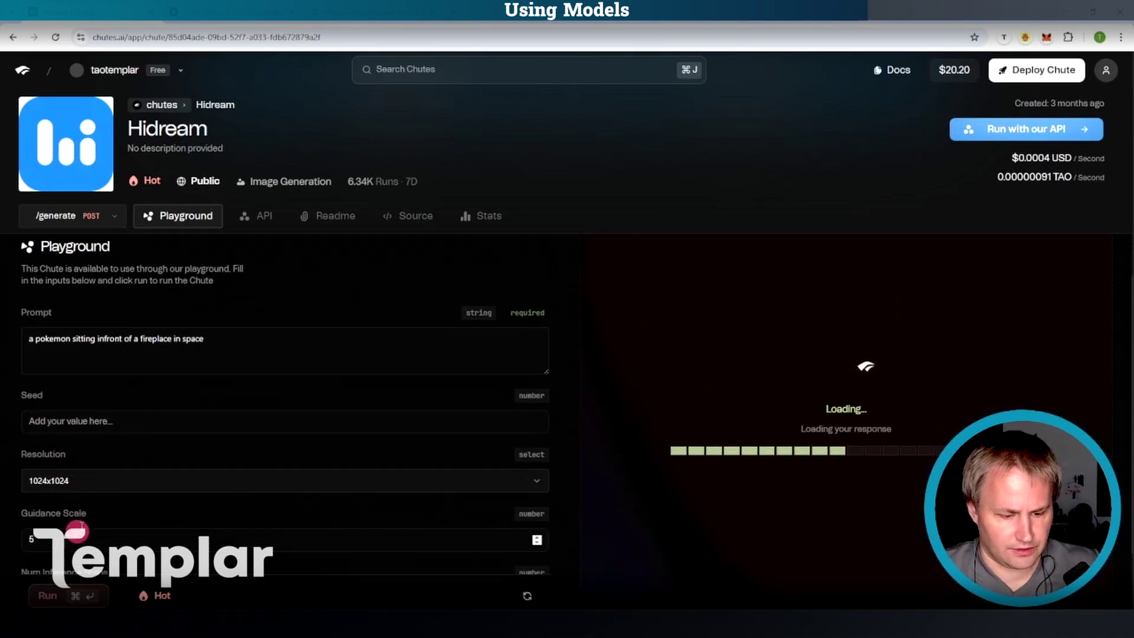
scroll(115, 478, down, 2)
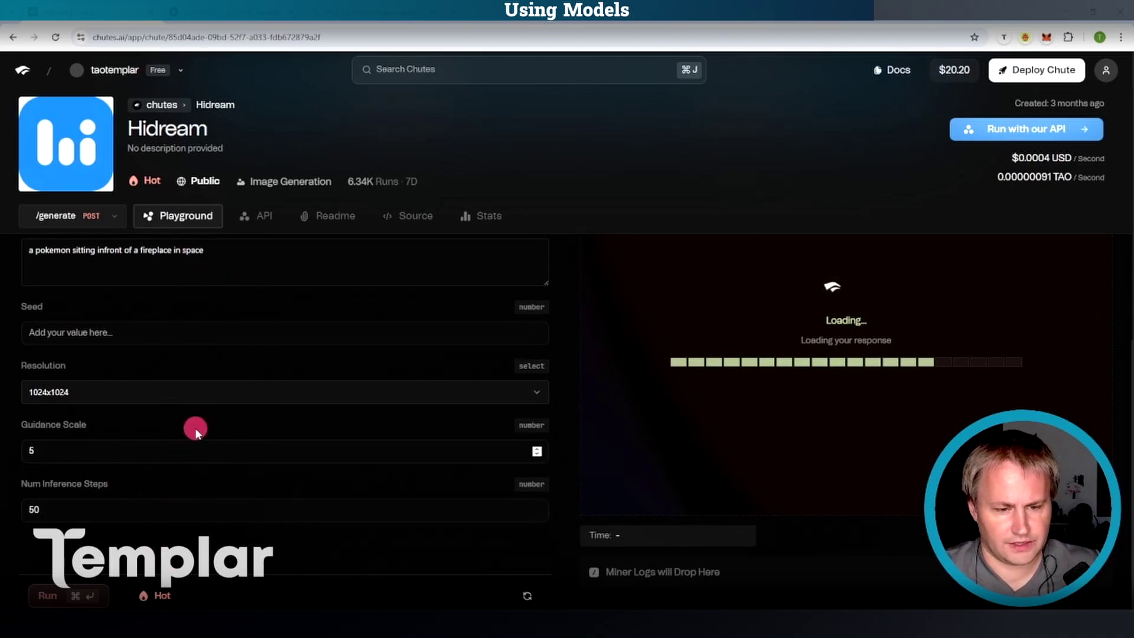
scroll(196, 425, up, 3)
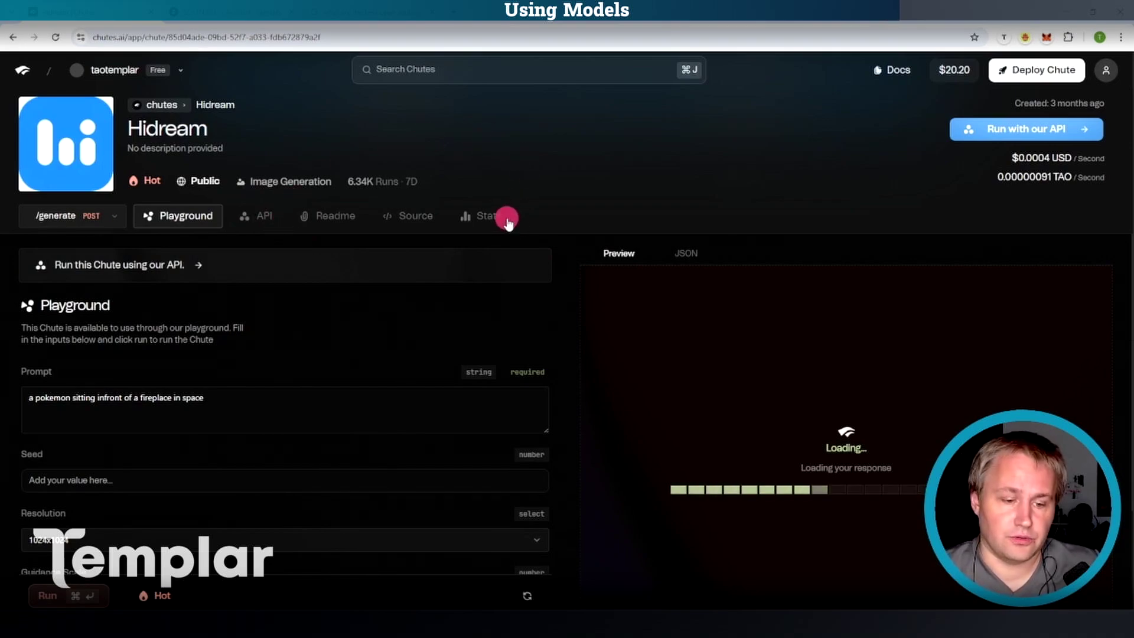
scroll(576, 283, down, 3)
scroll(544, 329, up, 2)
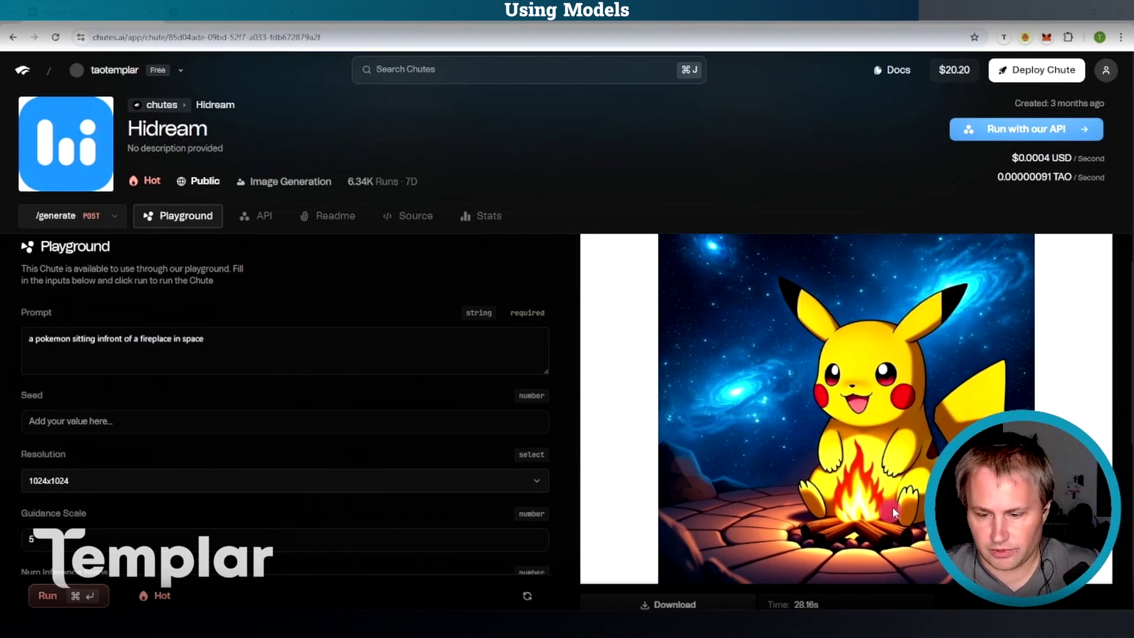
scroll(831, 544, down, 5)
scroll(831, 544, down, 2)
click(22, 70)
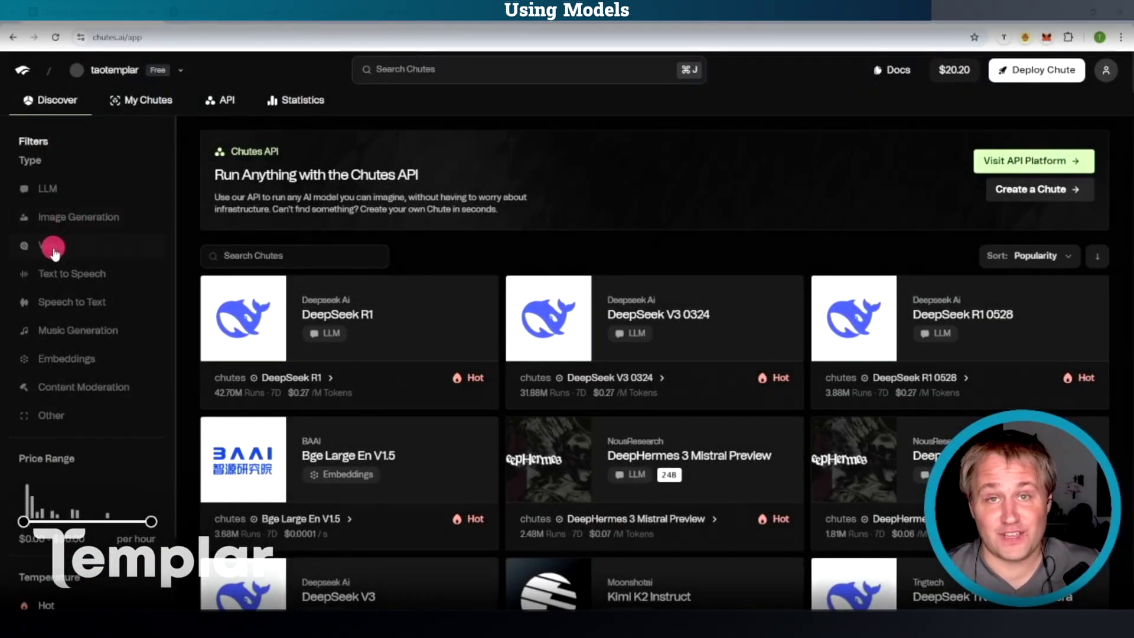
click(52, 249)
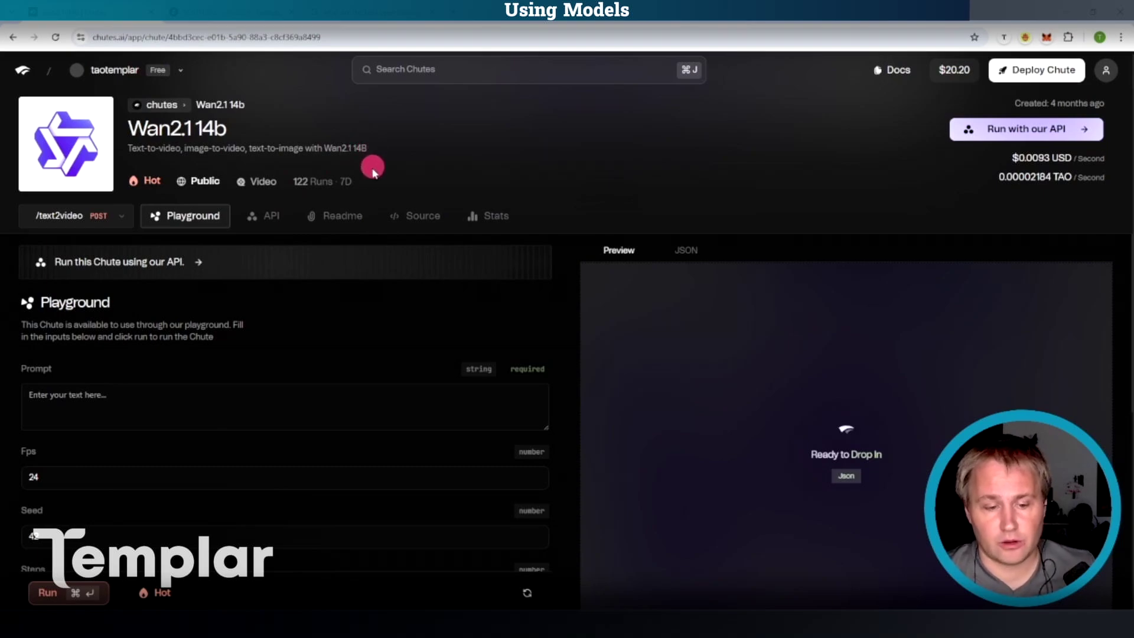
- Generate a '2 pokemon dancing' video with Wan2.1 14b and play it
click(118, 401)
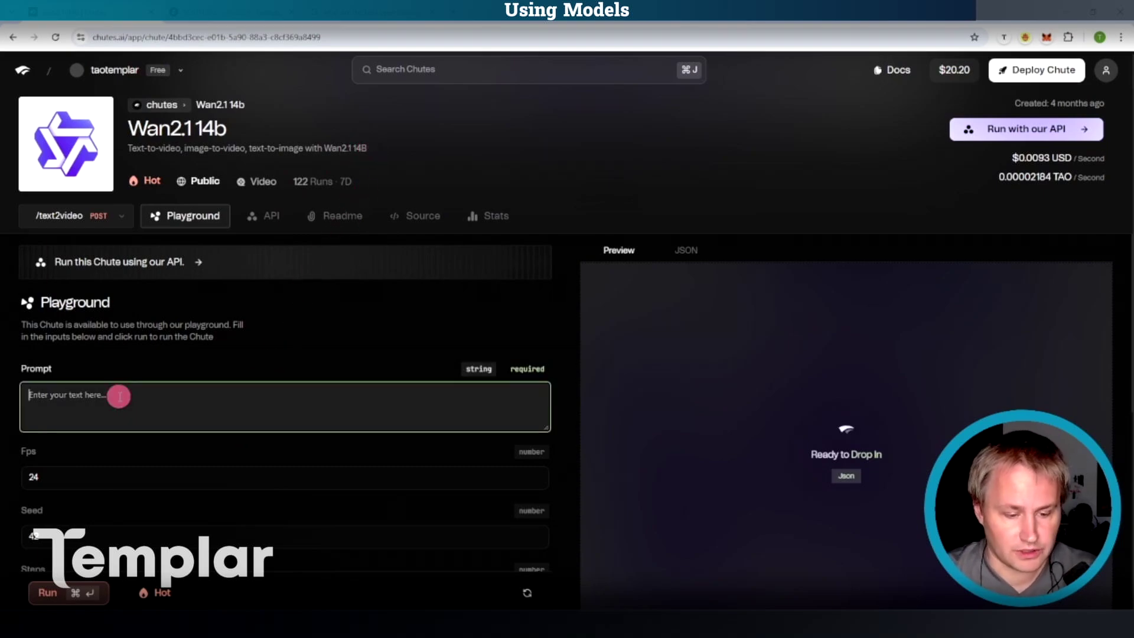
text(a pokemon dar)
key(super+Return)
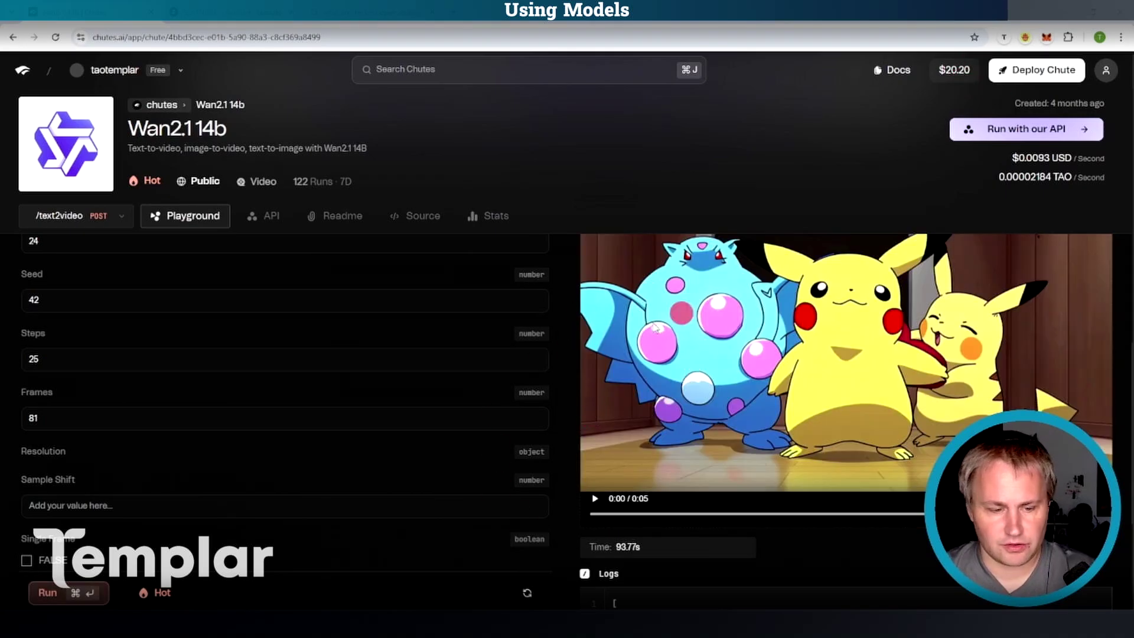
scroll(829, 354, up, 5)
scroll(828, 354, down, 5)
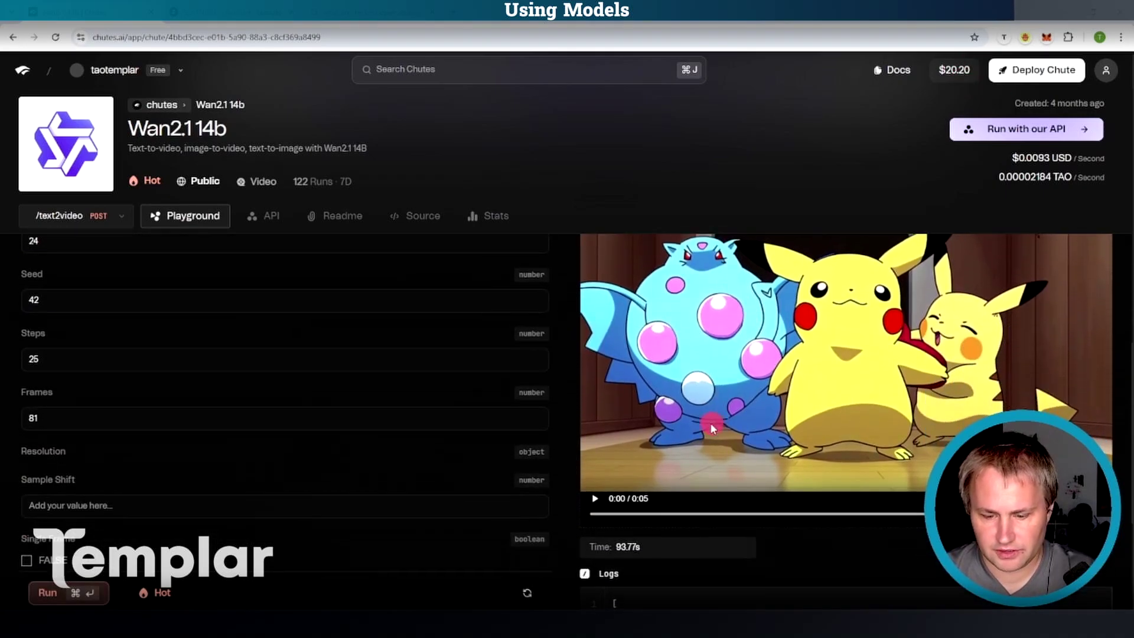
click(596, 499)
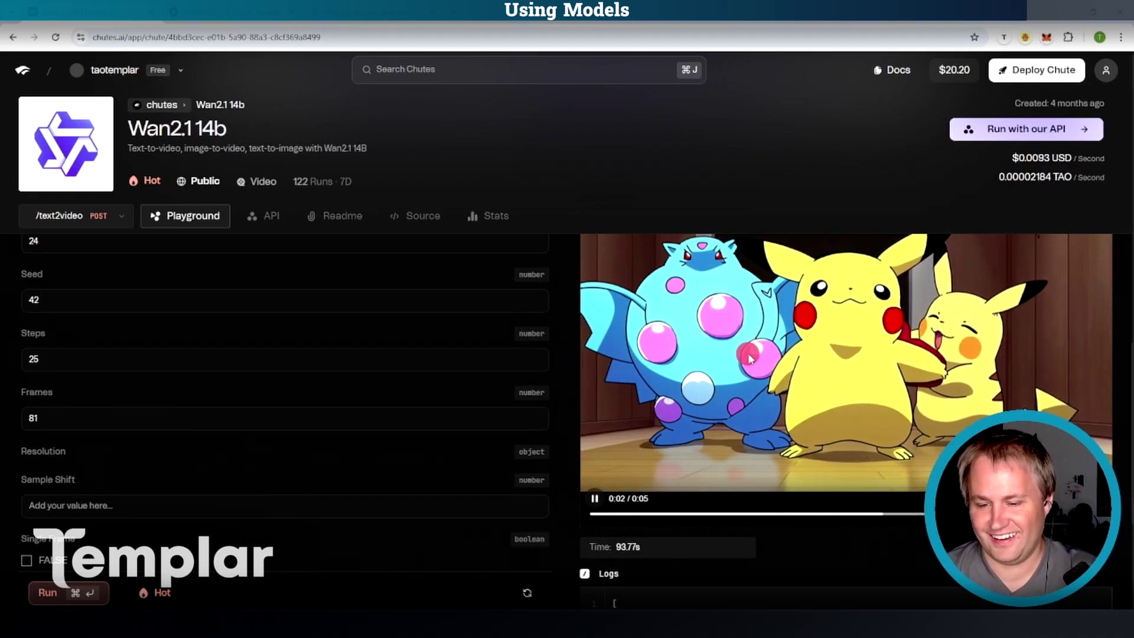
scroll(829, 383, up, 2)
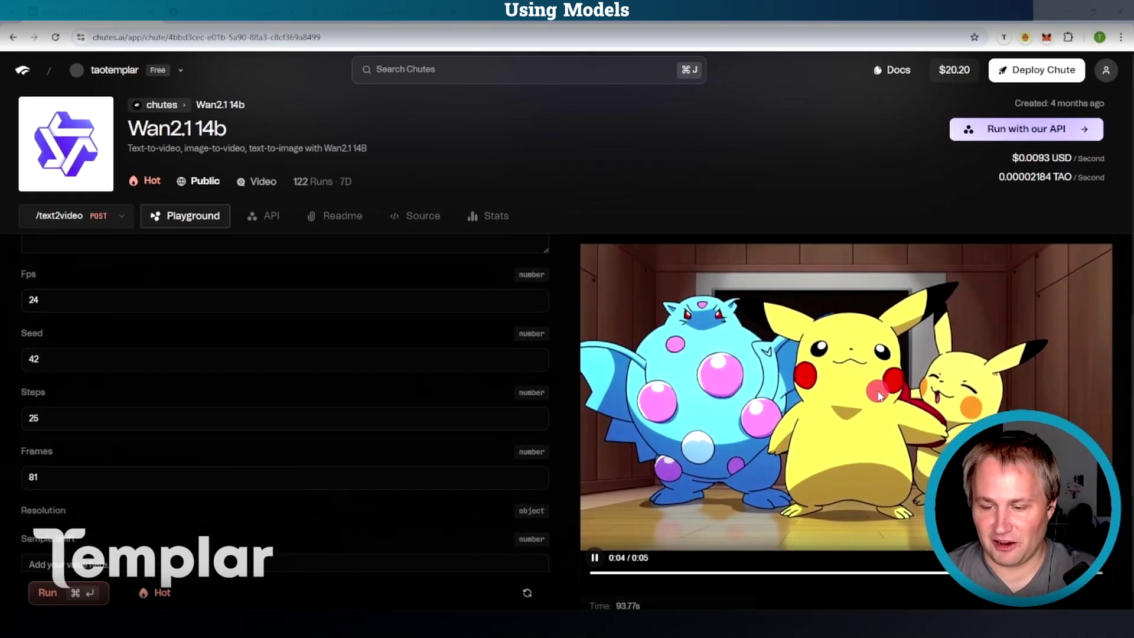
scroll(879, 396, up, 3)
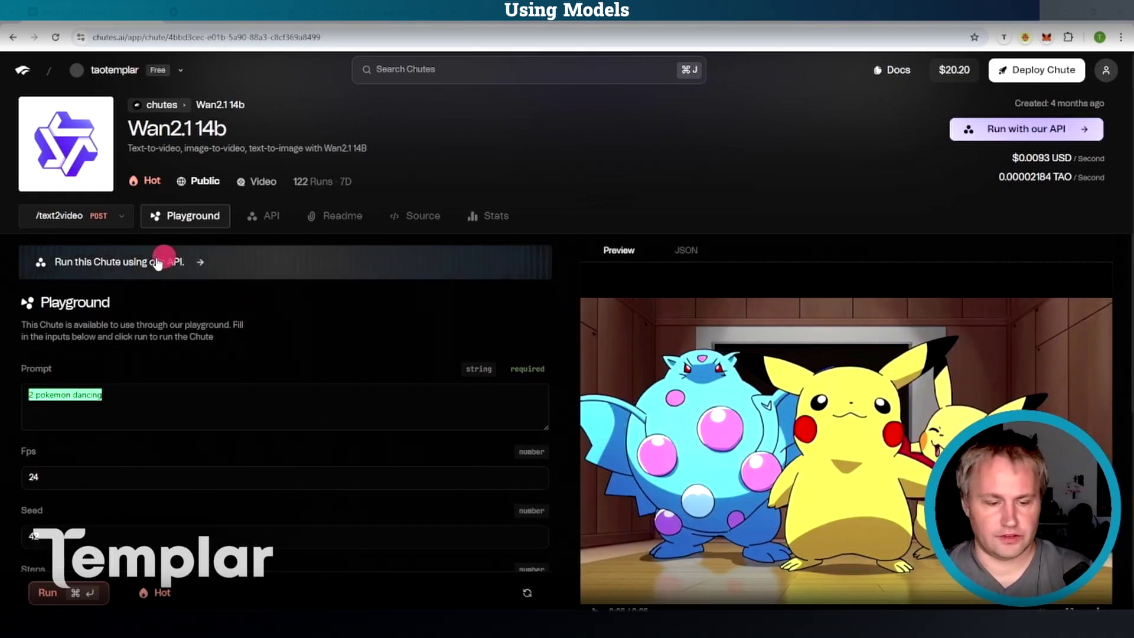
- Select the existing '2 pokemon dancing' prompt text to replace it
triple_click(141, 390)
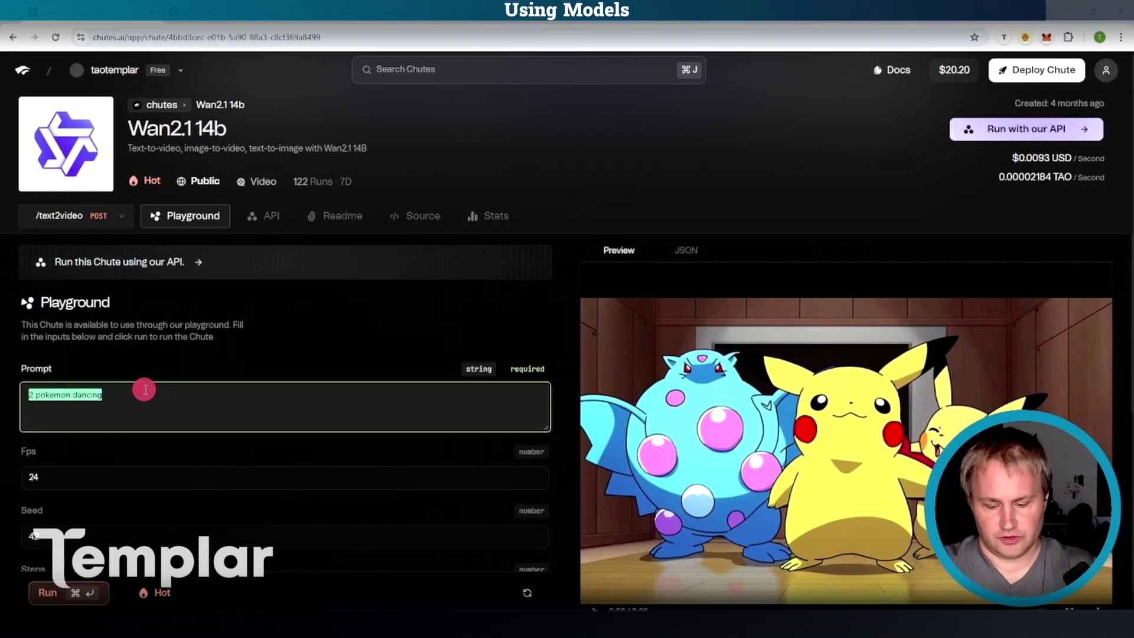
text(a cat licking itse)
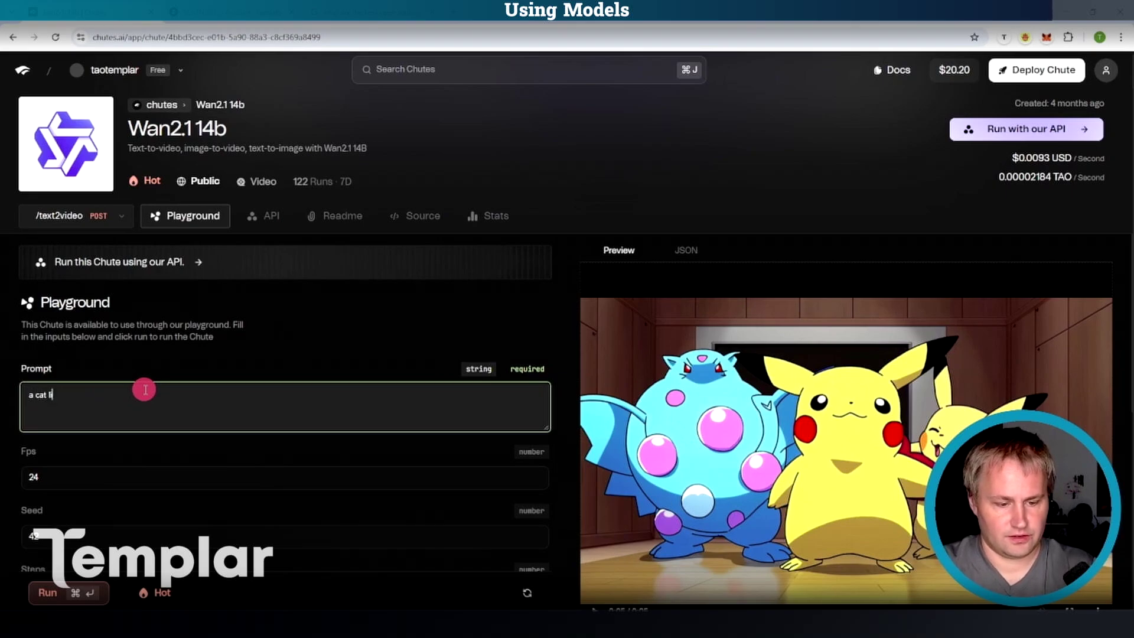
text(lf)
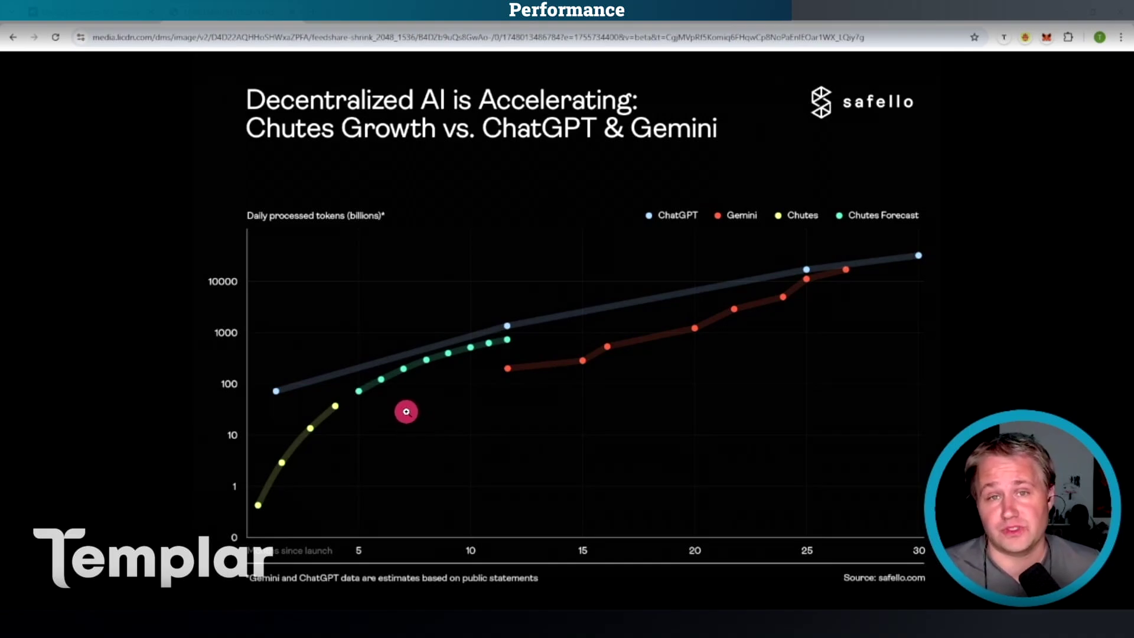
- Open My Chutes, view the Deploy a New Chute templates, then go back to My Chutes
key(ctrl+Tab)
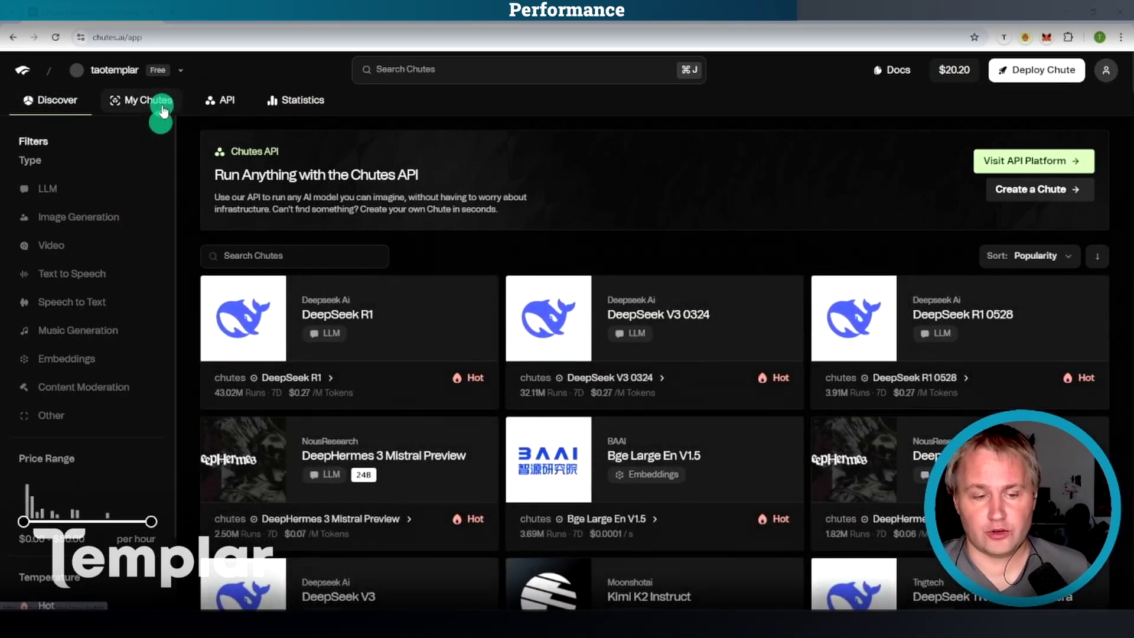
click(146, 101)
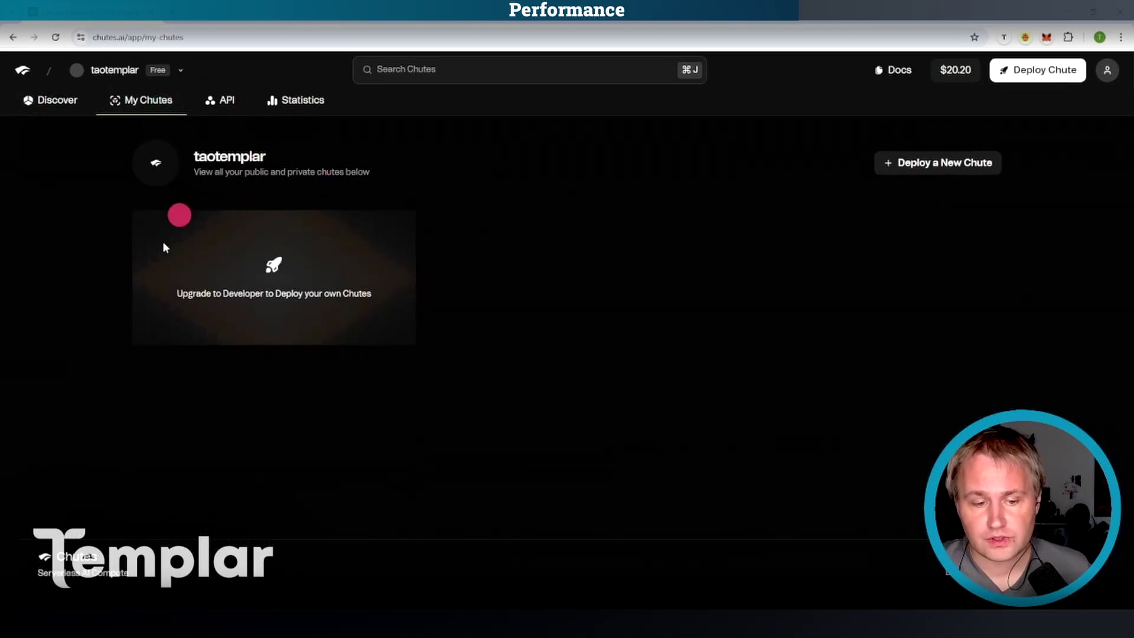
click(934, 162)
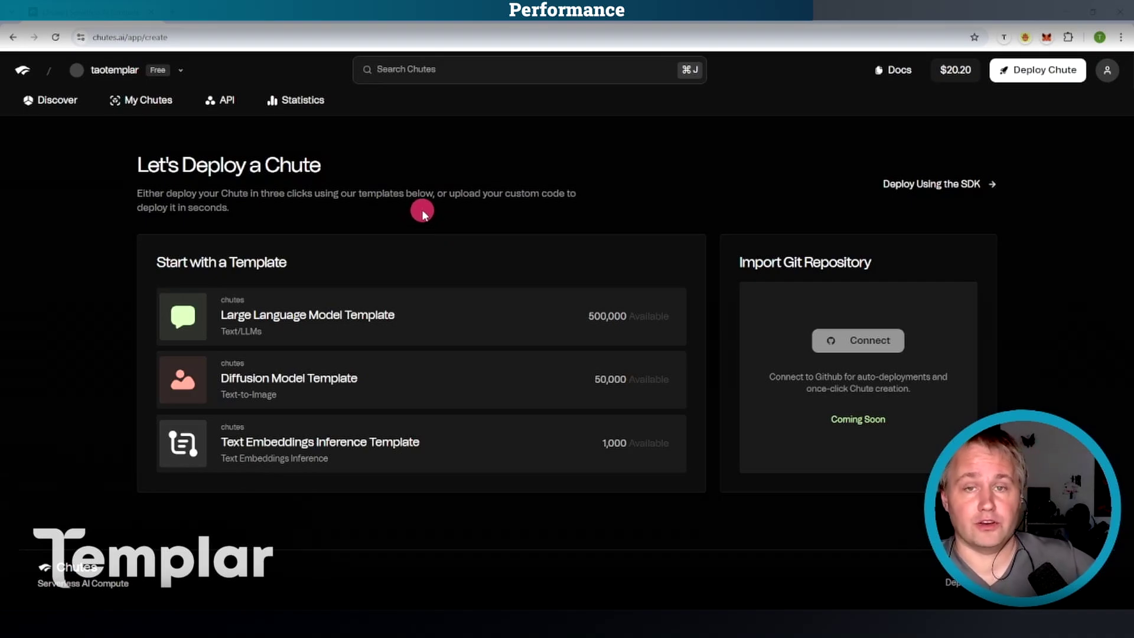
key(alt+Left)
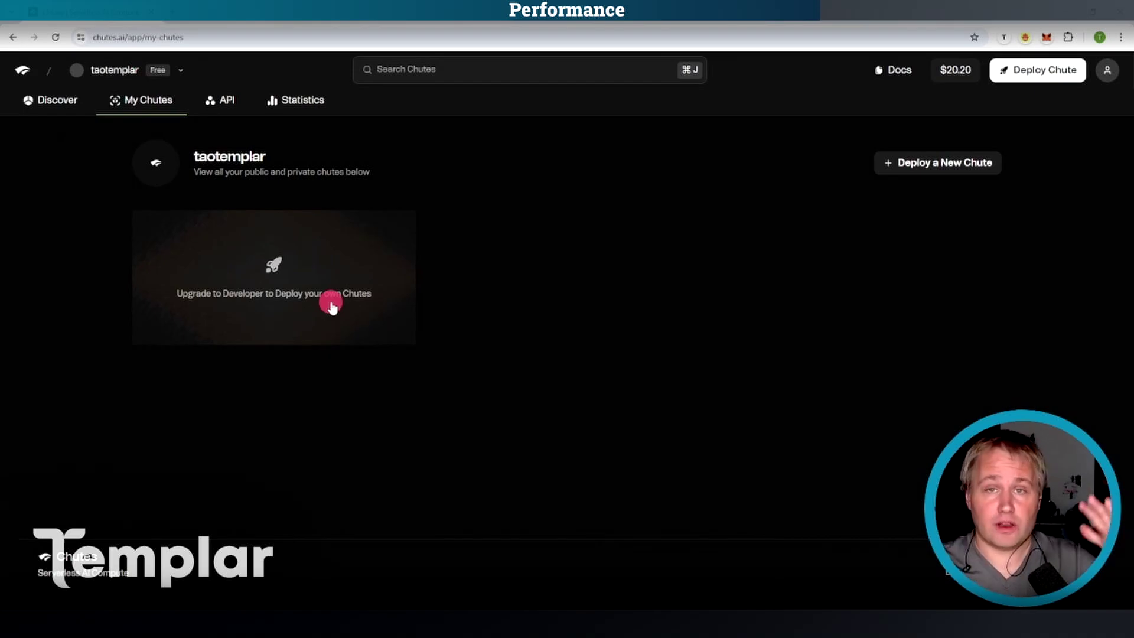
- Go back to Network Stats, then open the Miner Leaderboard ranked by final score
key(alt+Left)
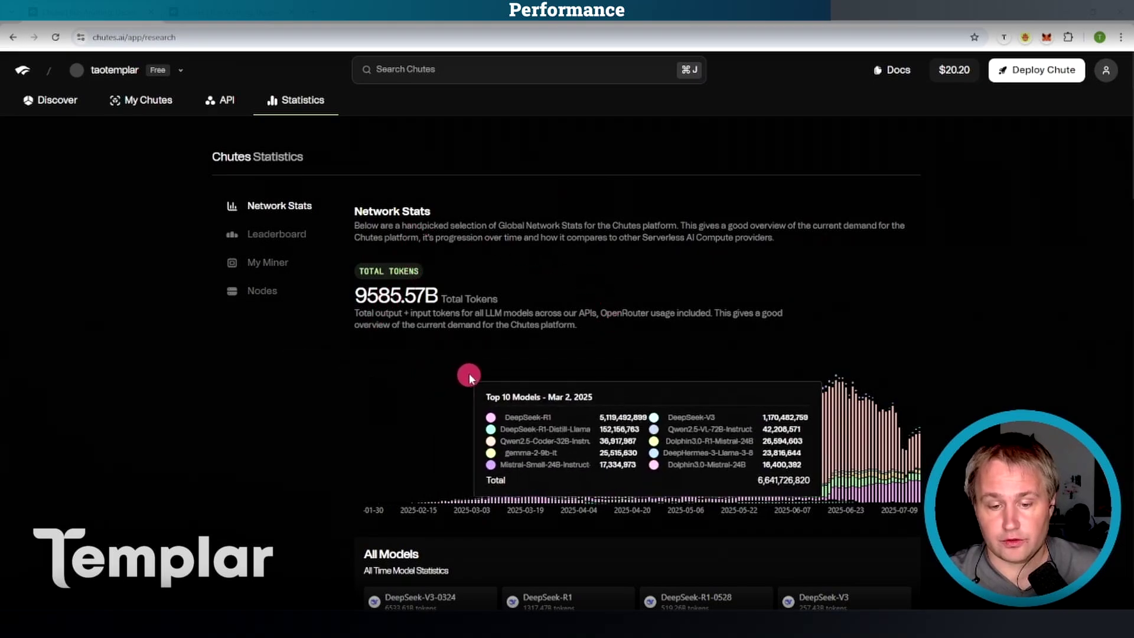
mouse_move(835, 390)
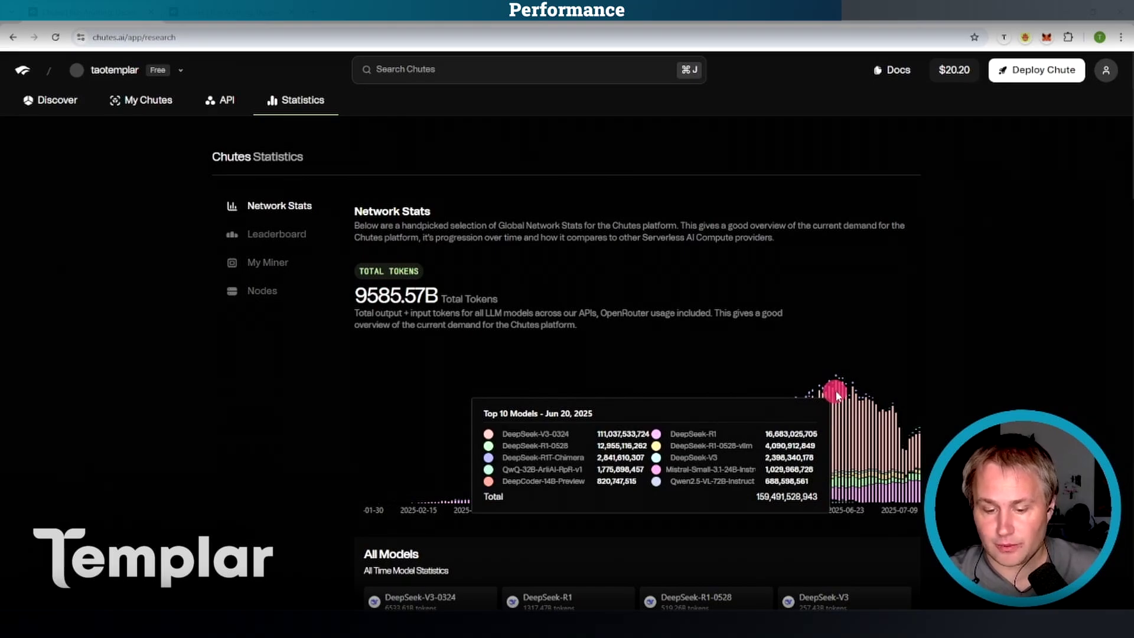
scroll(835, 390, down, 5)
scroll(602, 312, down, 5)
scroll(602, 312, down, 5)
scroll(762, 186, down, 5)
scroll(876, 240, down, 4)
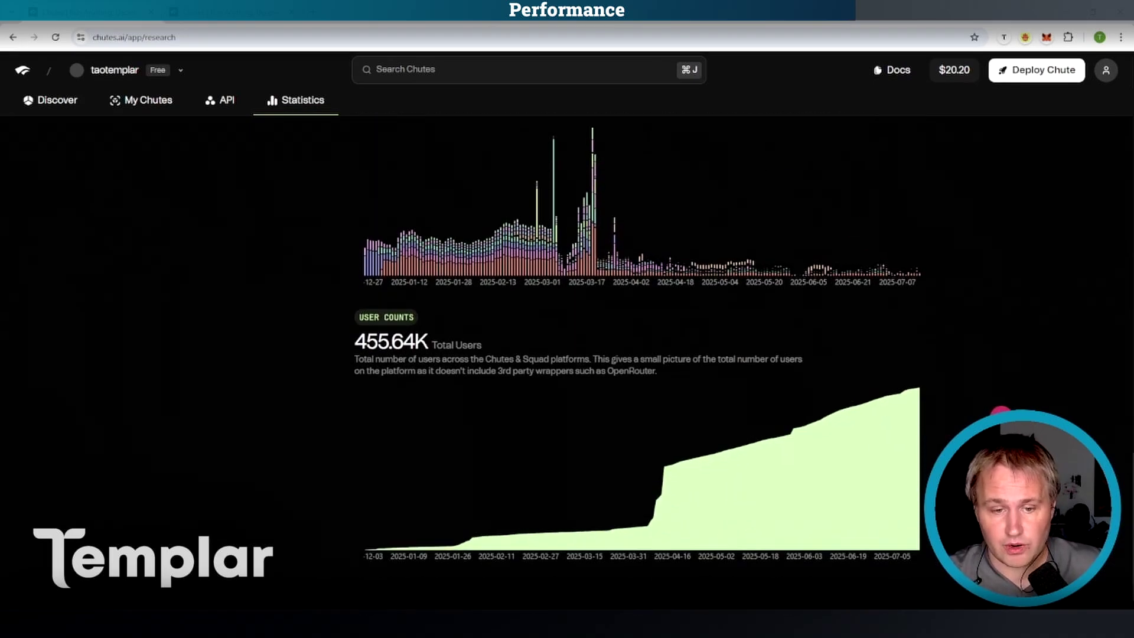
scroll(762, 425, up, 5)
scroll(620, 355, up, 5)
scroll(442, 266, up, 5)
click(273, 235)
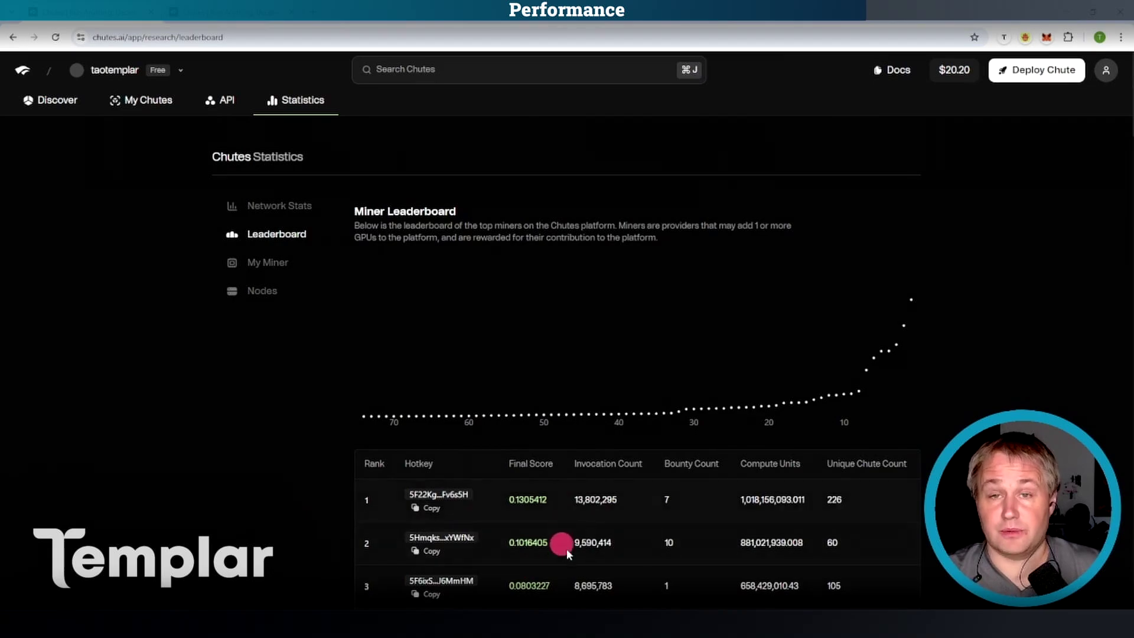
scroll(727, 496, down, 3)
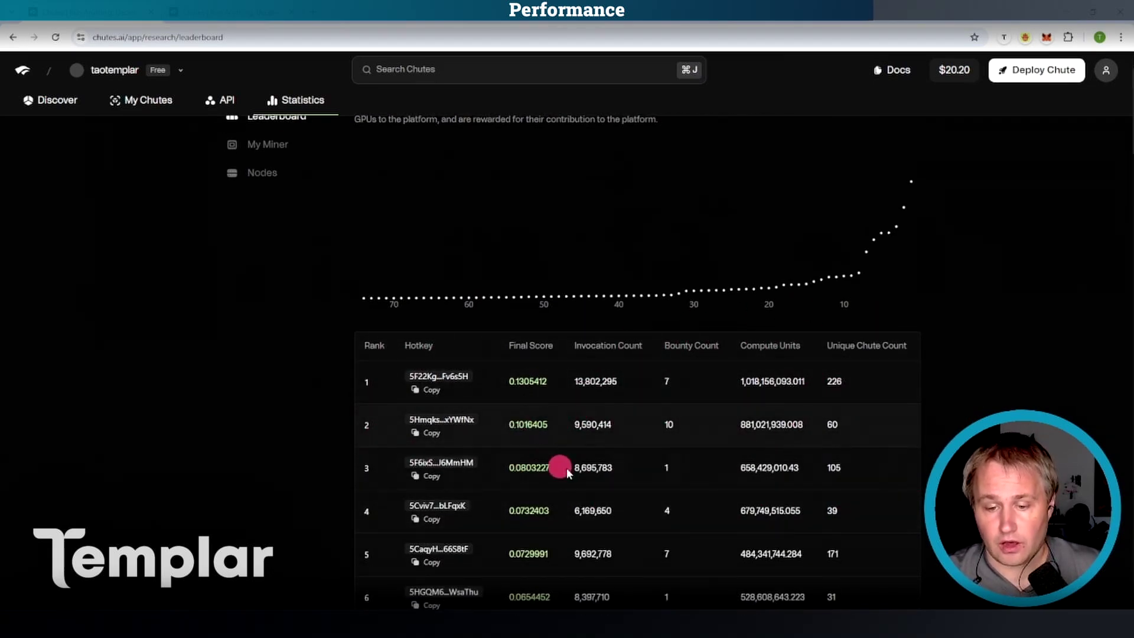
scroll(549, 430, up, 3)
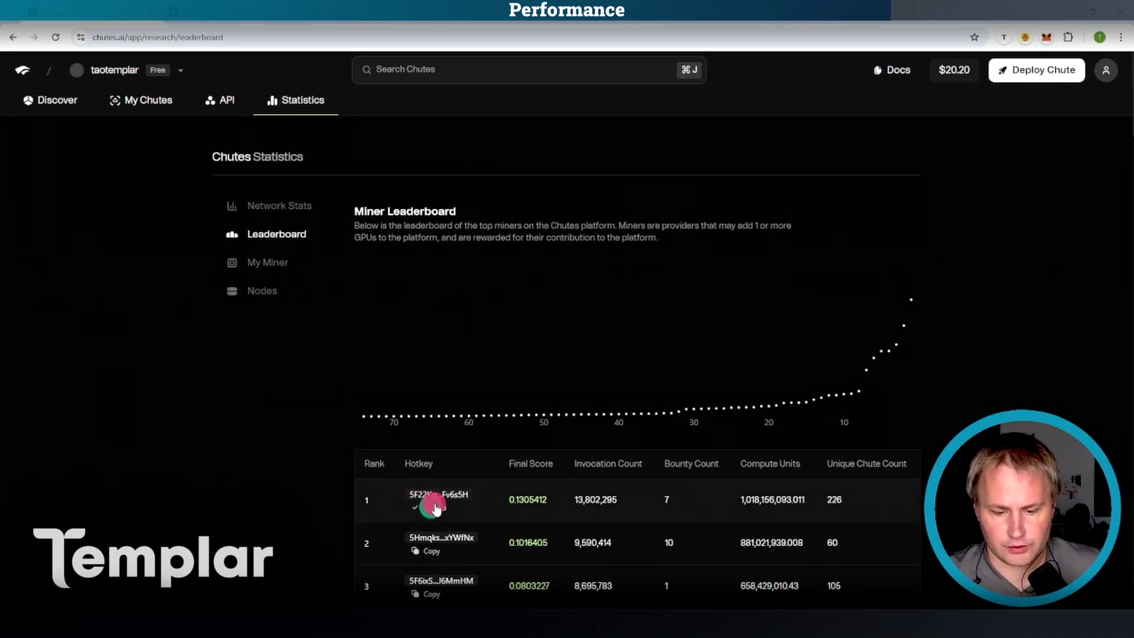
- Look up the rank 1 miner's hotkey in My Miner, then return to GPU node counts
click(266, 262)
click(467, 252)
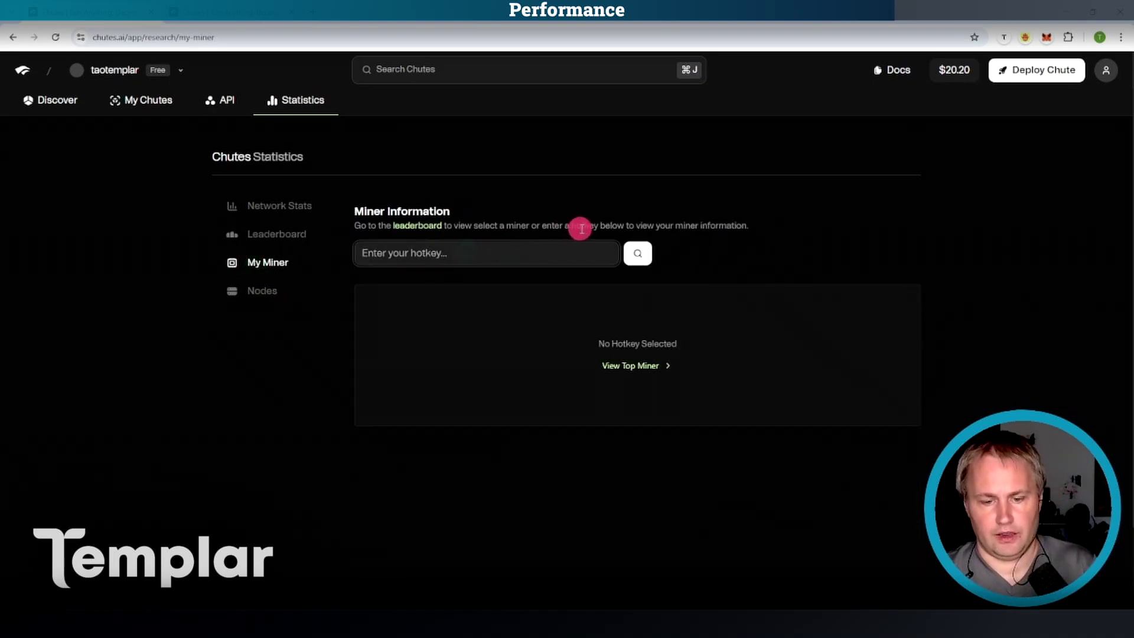
key(ctrl+v)
click(636, 254)
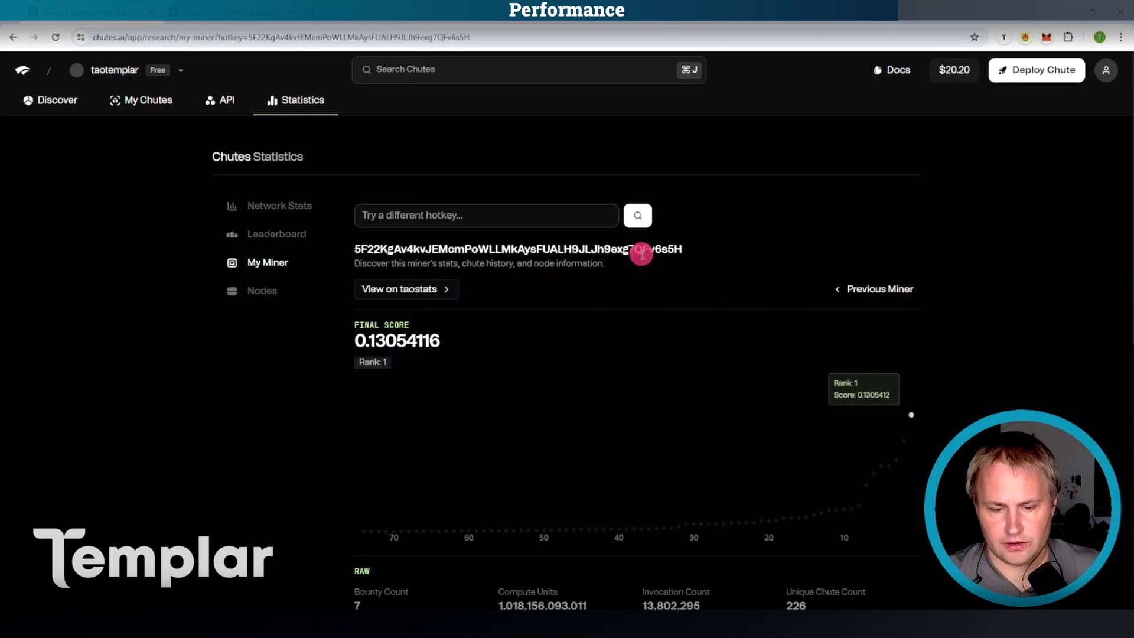
scroll(966, 350, down, 2)
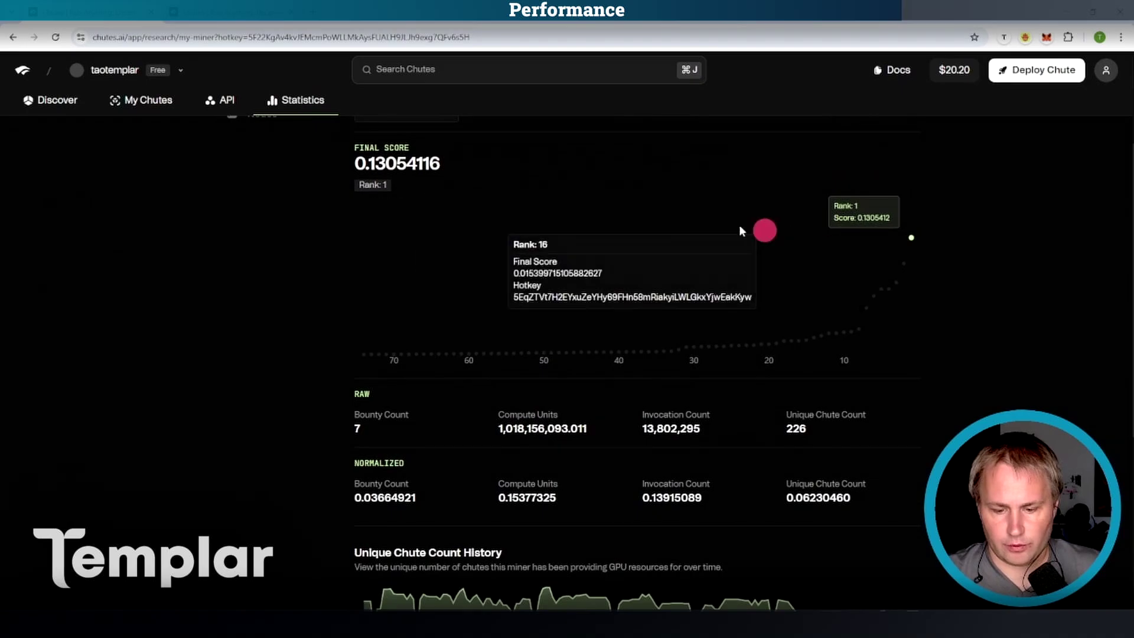
scroll(727, 345, down, 2)
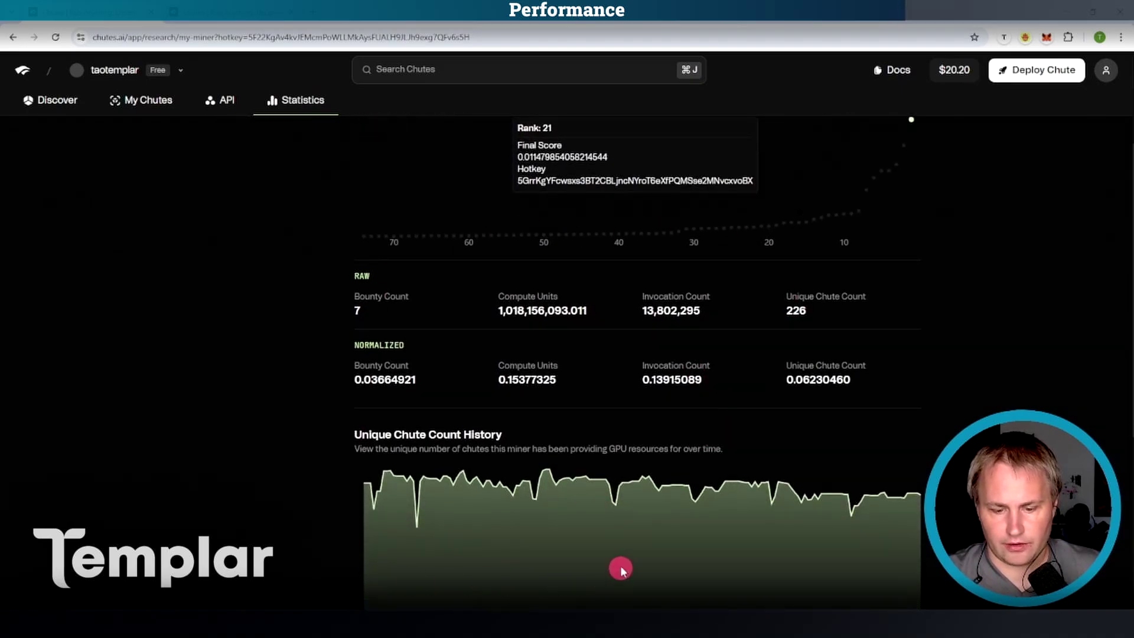
scroll(779, 391, down, 5)
scroll(752, 363, down, 5)
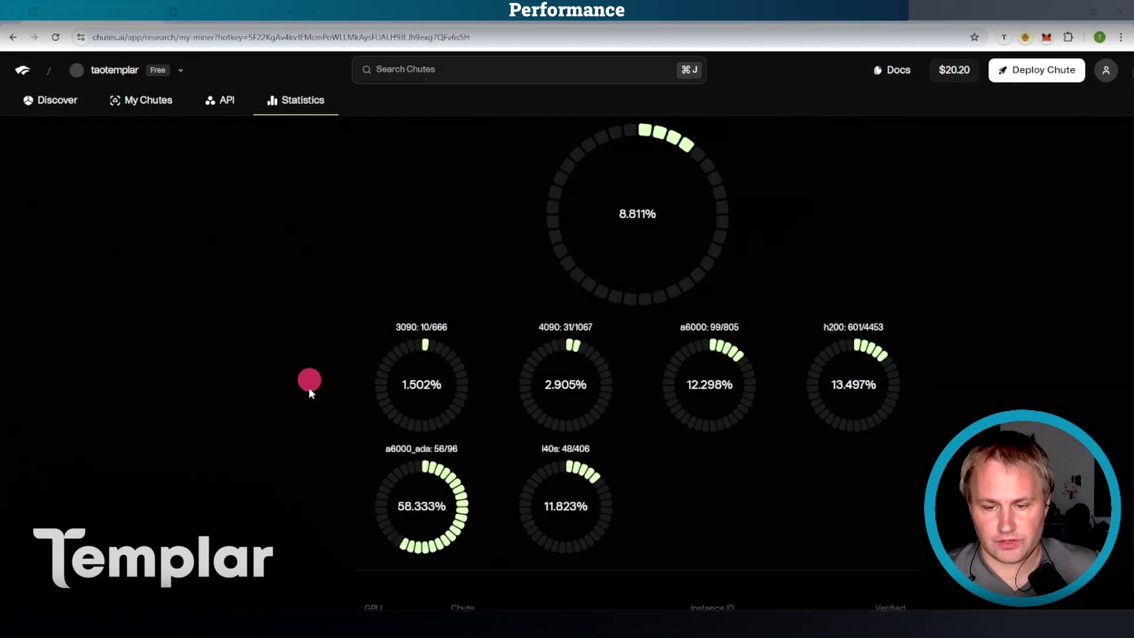
scroll(619, 442, down, 3)
scroll(744, 354, up, 2)
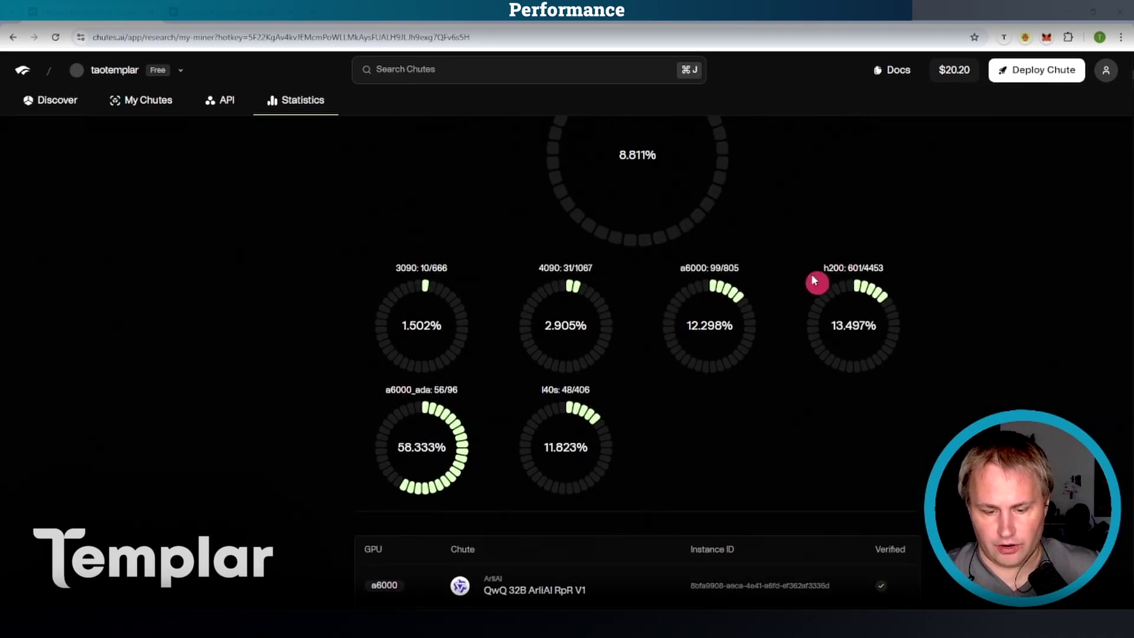
scroll(791, 261, down, 3)
scroll(682, 443, down, 2)
scroll(753, 442, down, 6)
scroll(886, 479, down, 5)
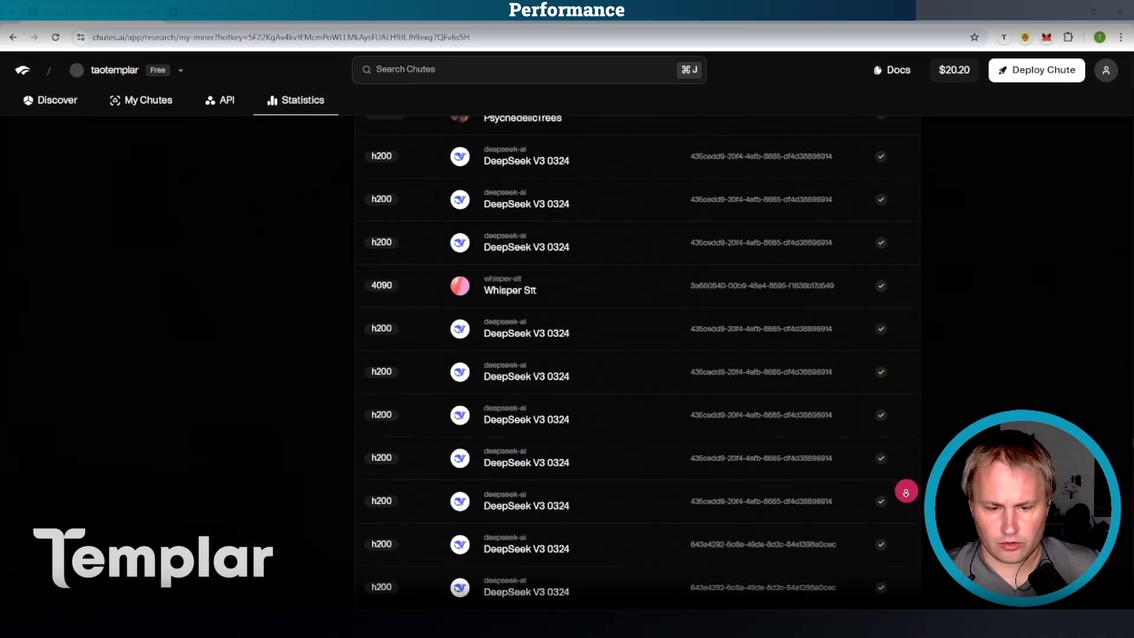
scroll(906, 493, down, 4)
scroll(905, 478, down, 4)
scroll(899, 444, down, 4)
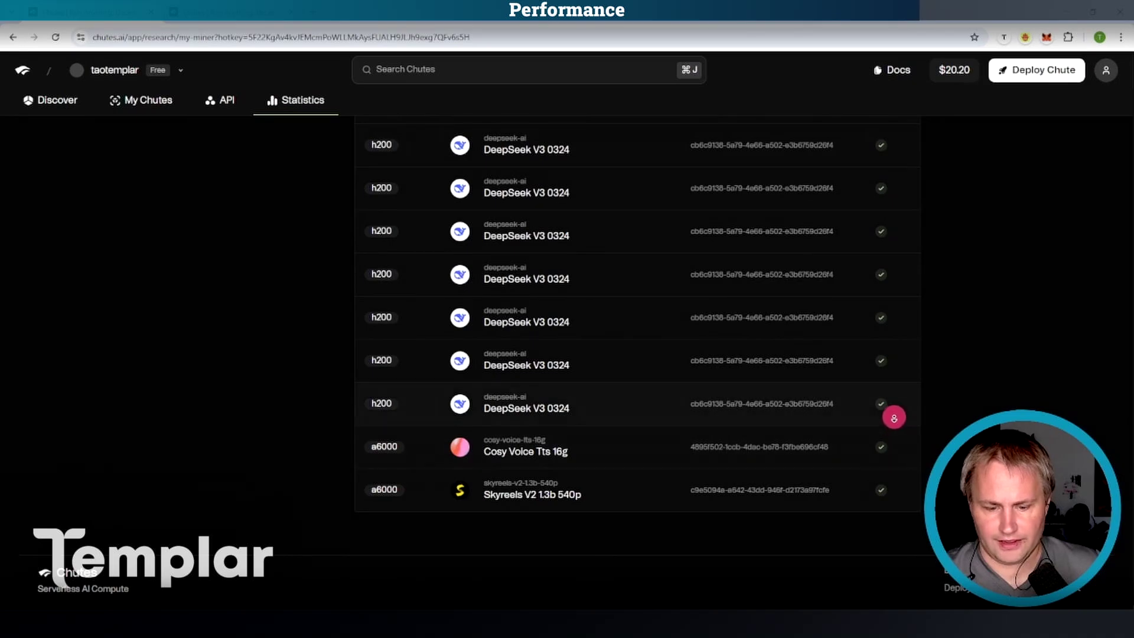
key(alt+Left)
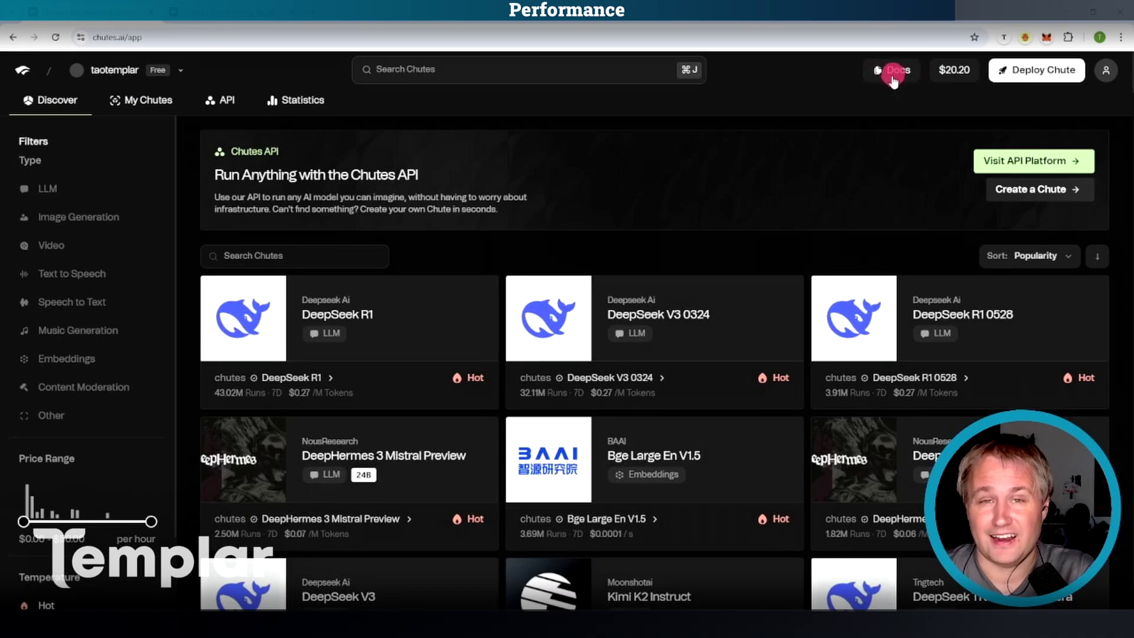
click(950, 73)
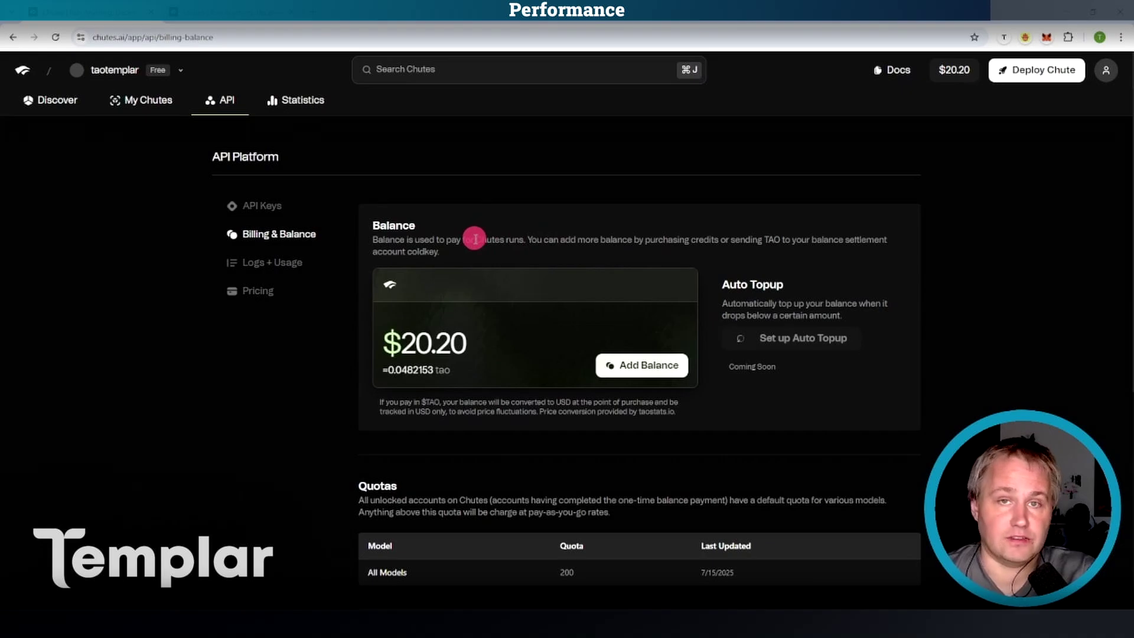
key(alt+Left)
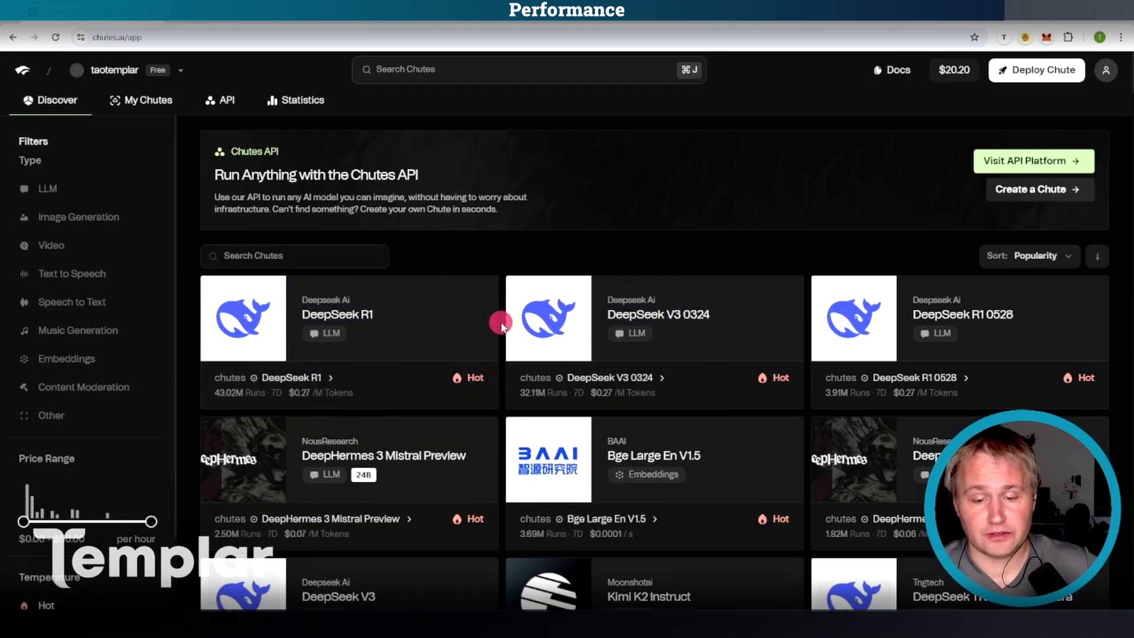
- Switch to the x.com/chutes_ai tab in X
key(ctrl+Tab)
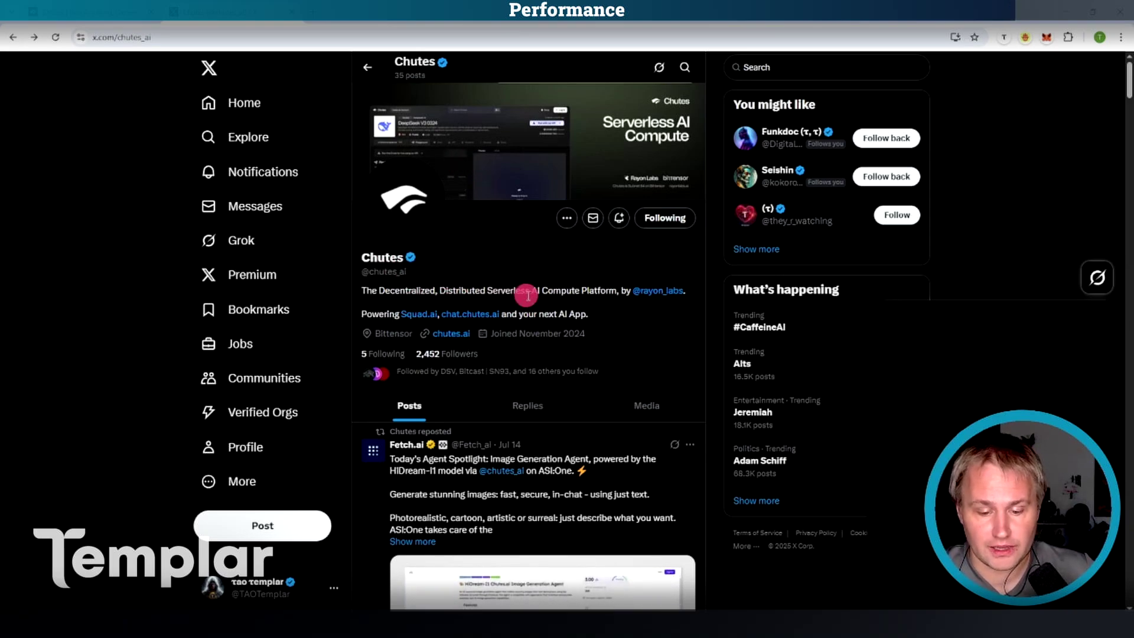
scroll(531, 354, down, 5)
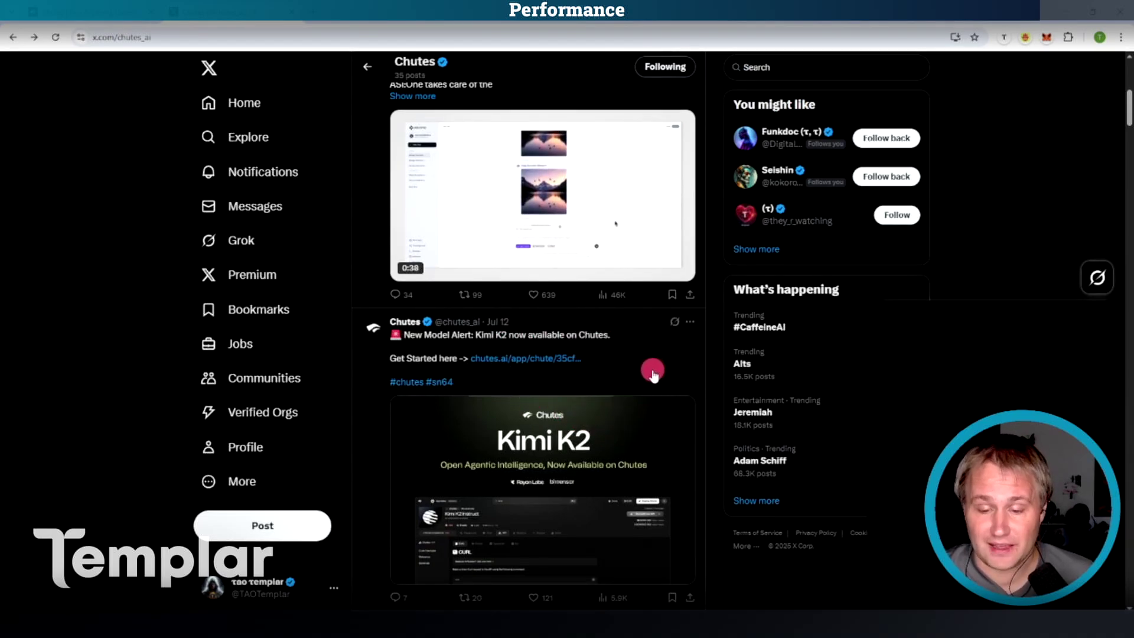
scroll(652, 372, down, 5)
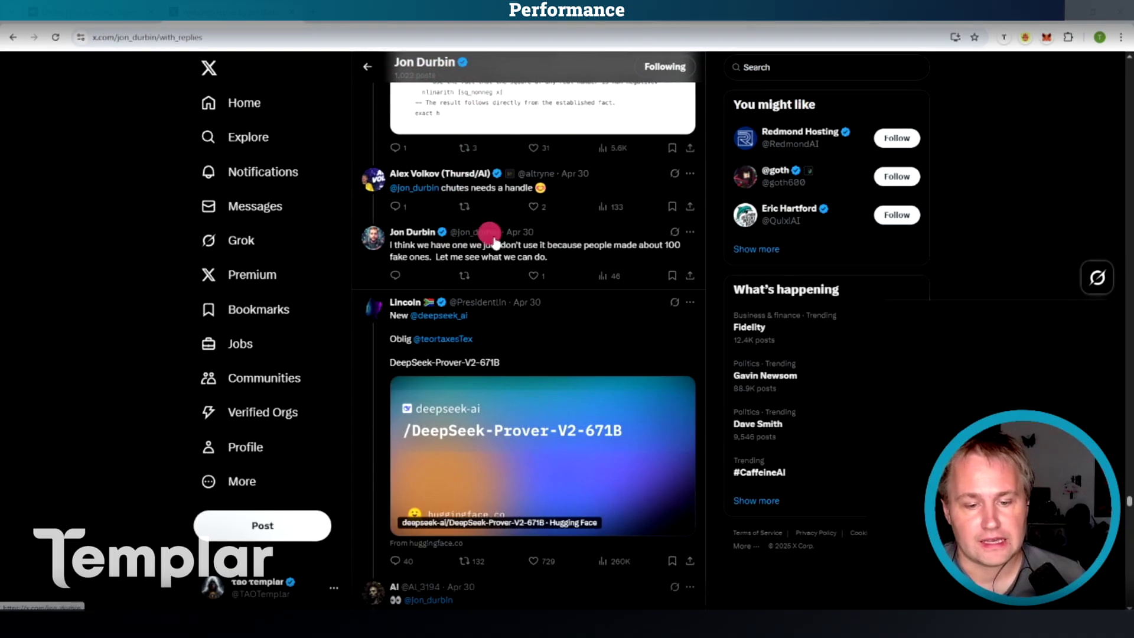
scroll(567, 319, down, 2)
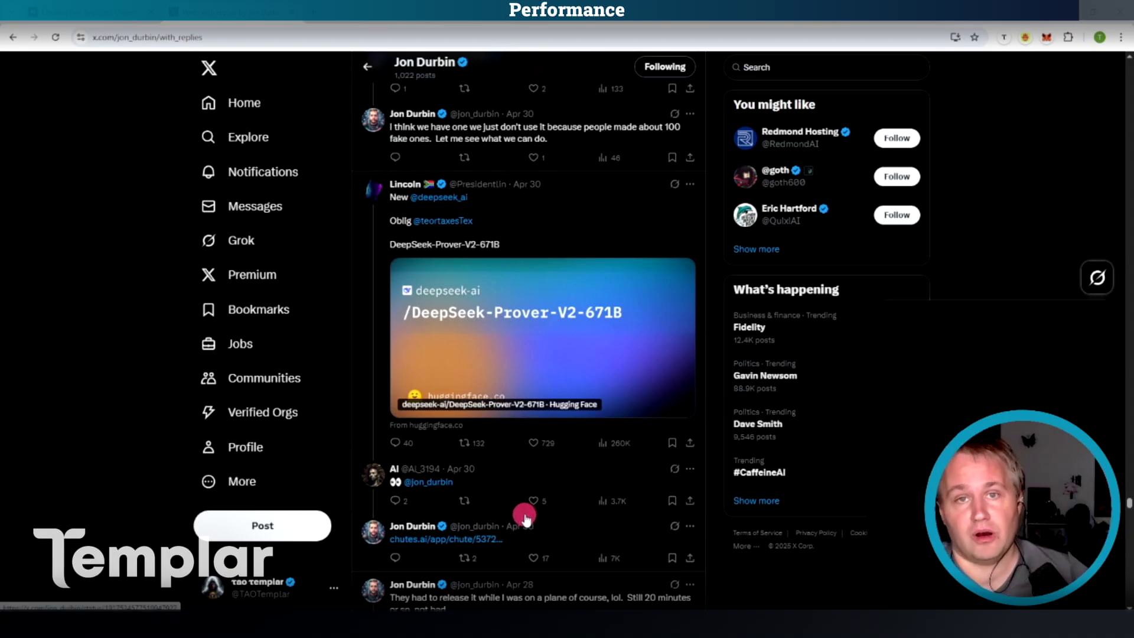
scroll(524, 516, down, 3)
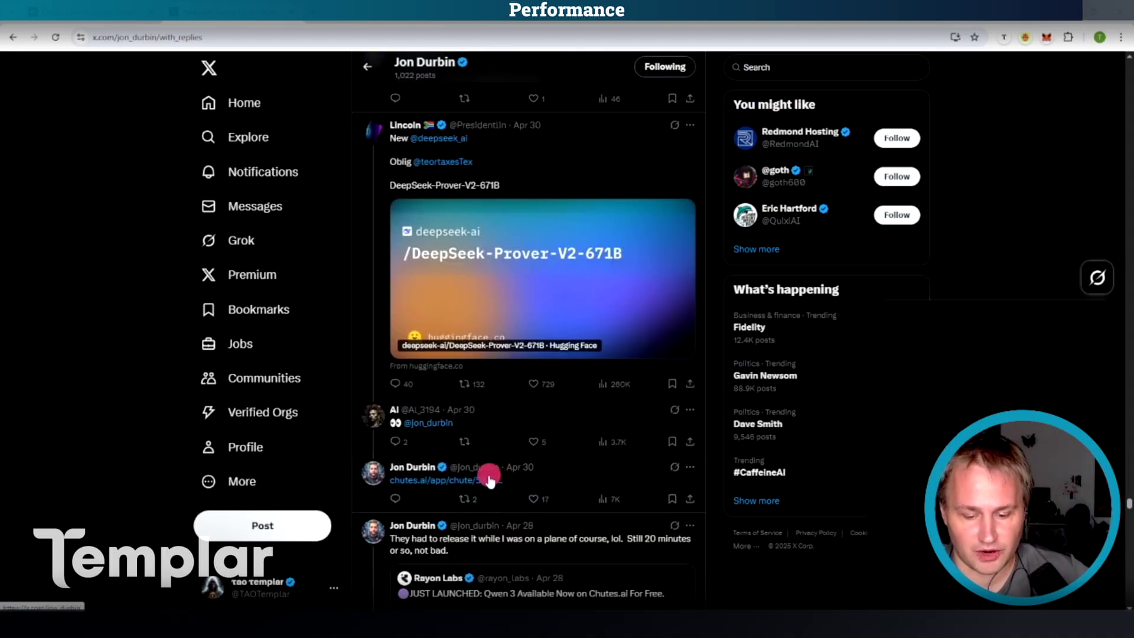
scroll(522, 478, down, 5)
scroll(523, 470, down, 5)
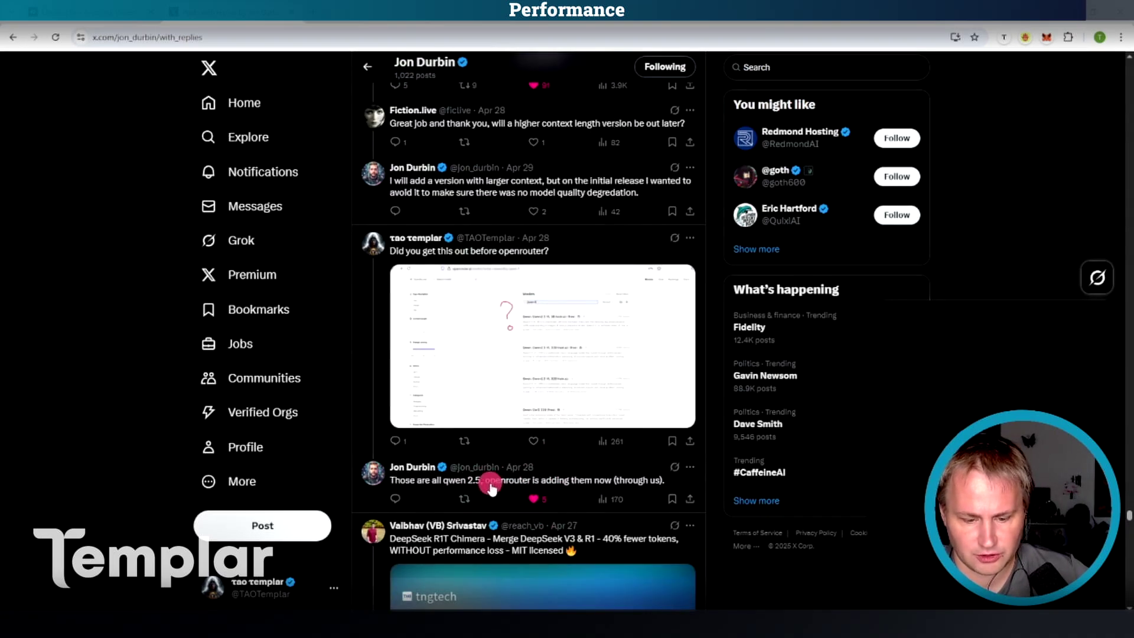
scroll(558, 478, down, 1)
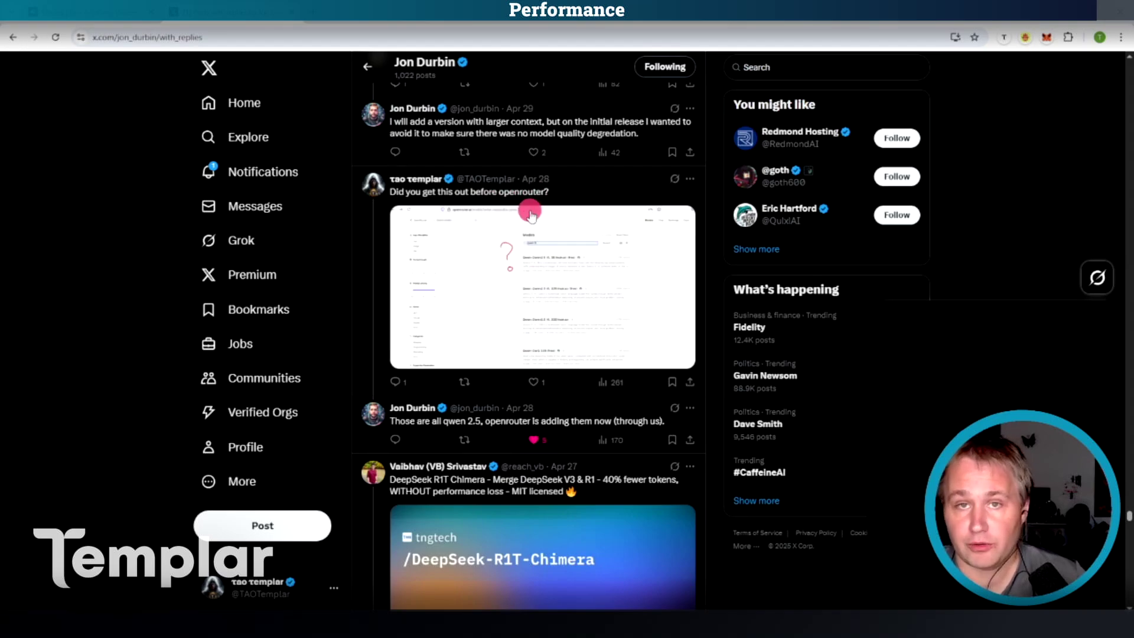
scroll(522, 204, down, 5)
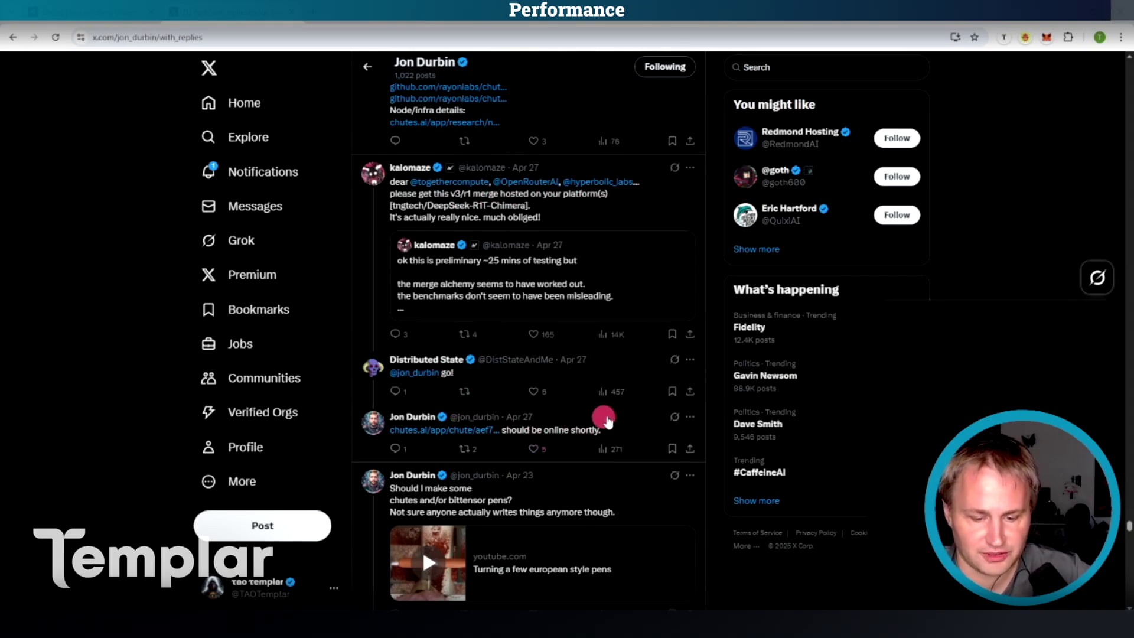
scroll(582, 435, down, 10)
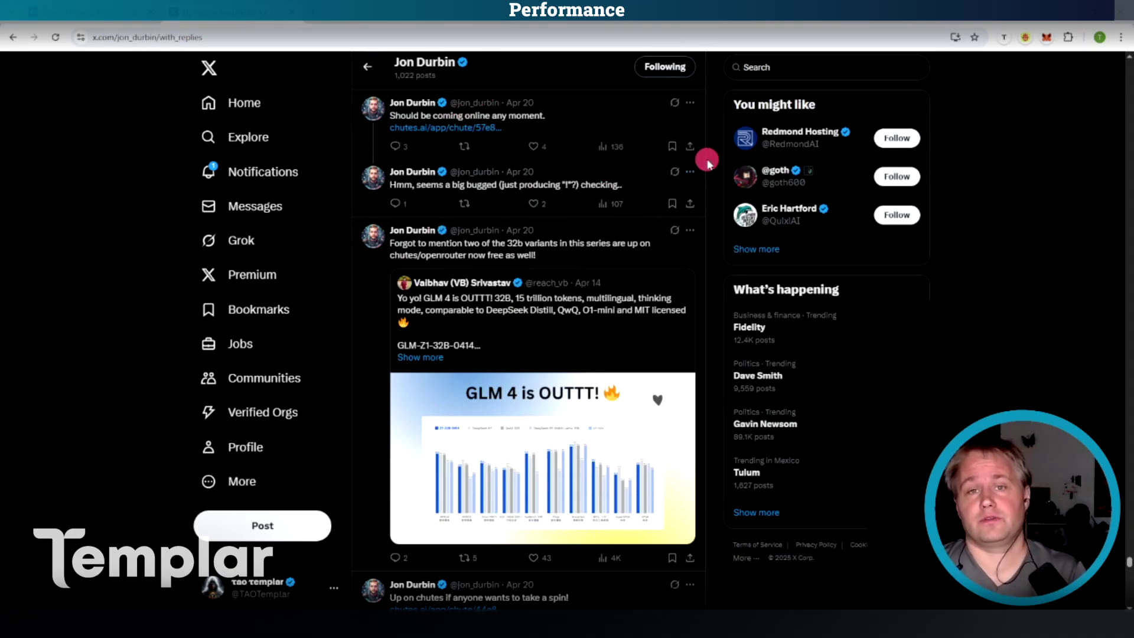